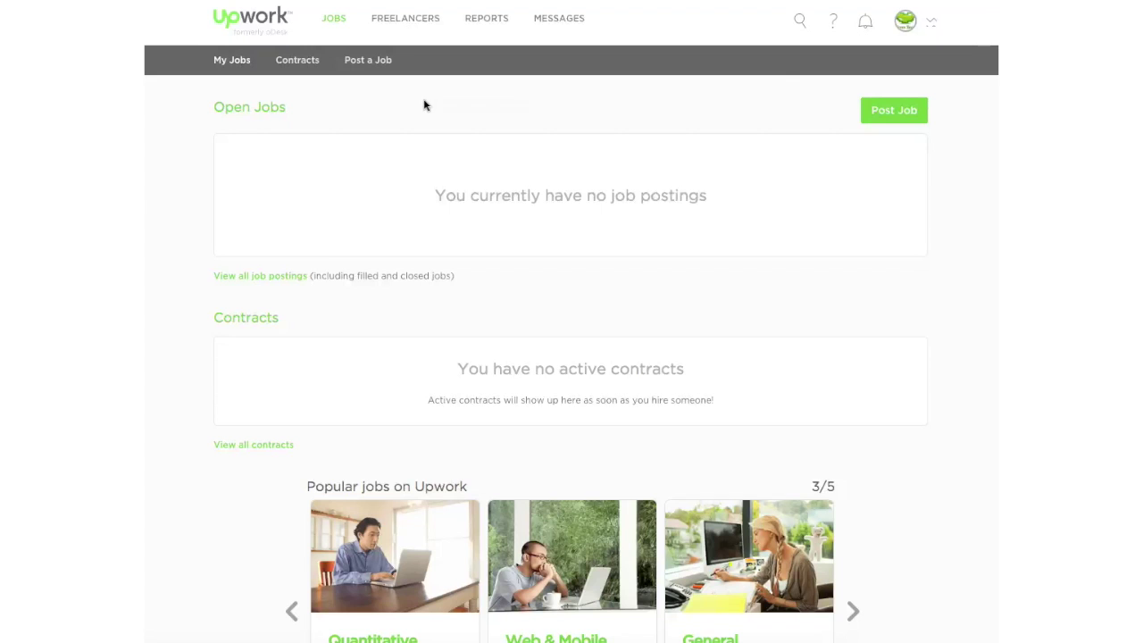
# Browse the freelancer categories and open Web Development under Web, Mobile & Software Dev
pyautogui.click(404, 18)
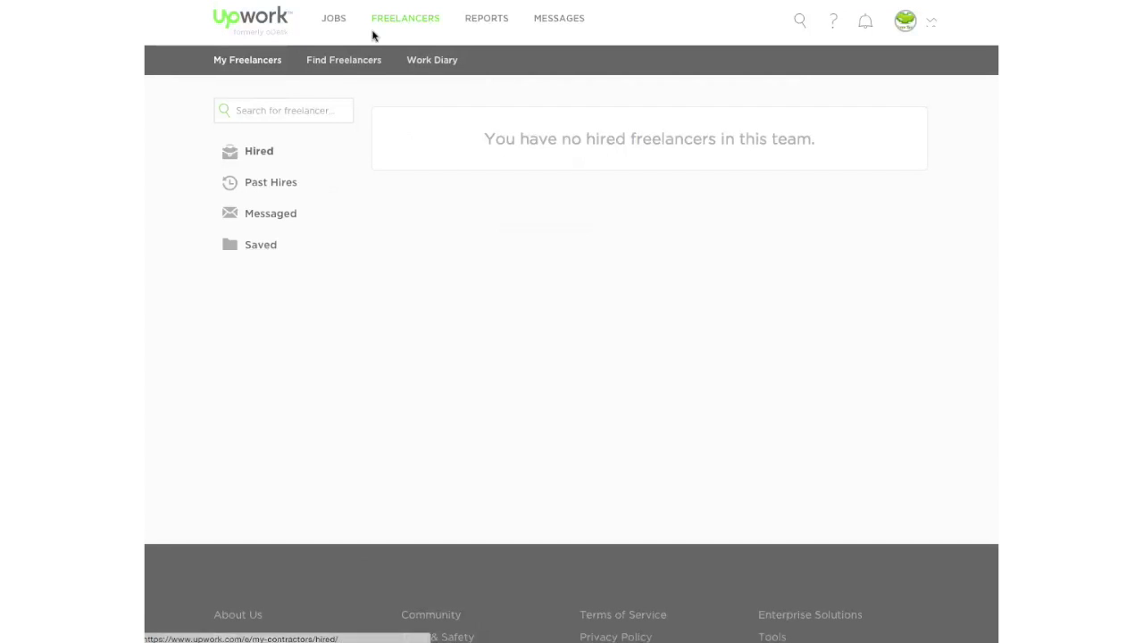
pyautogui.click(338, 65)
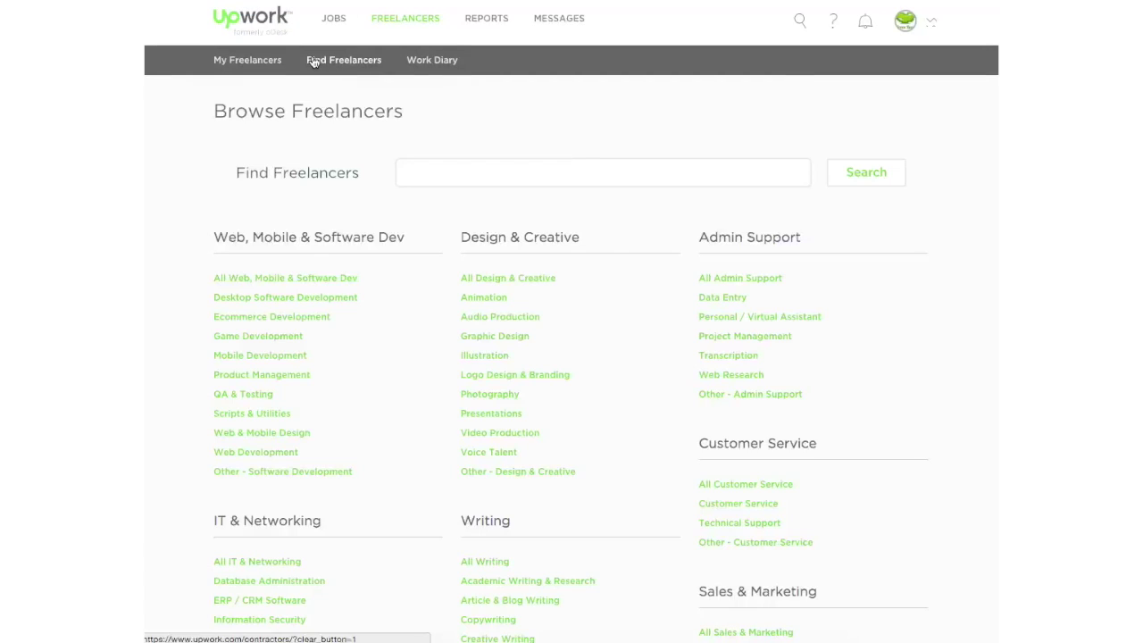
pyautogui.scroll(-3, 470, 211)
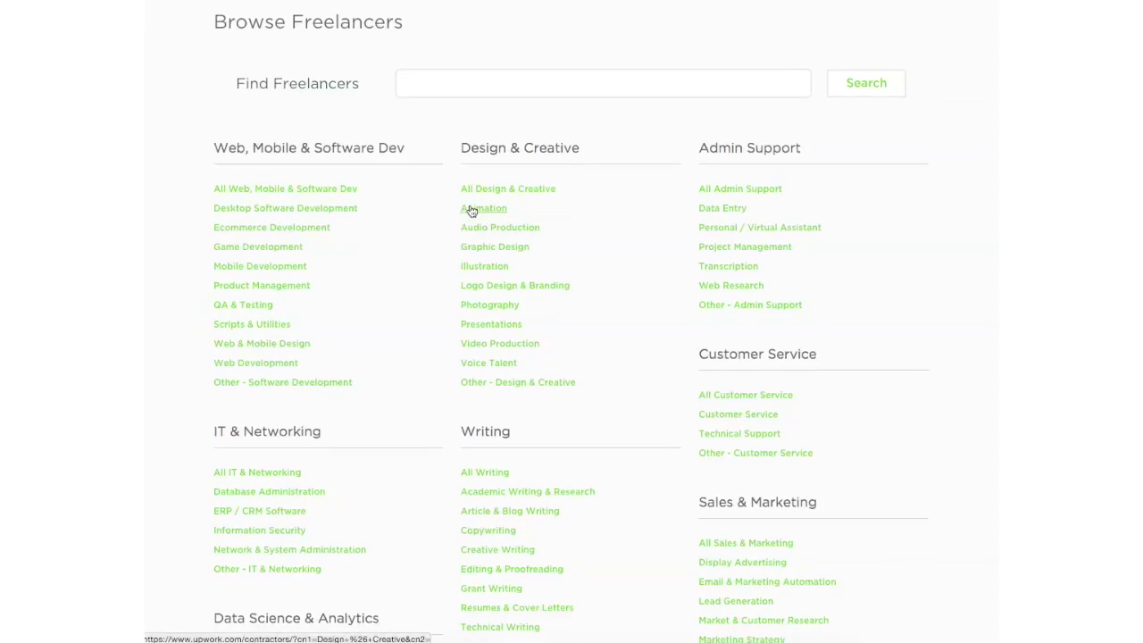
pyautogui.scroll(-2, 366, 158)
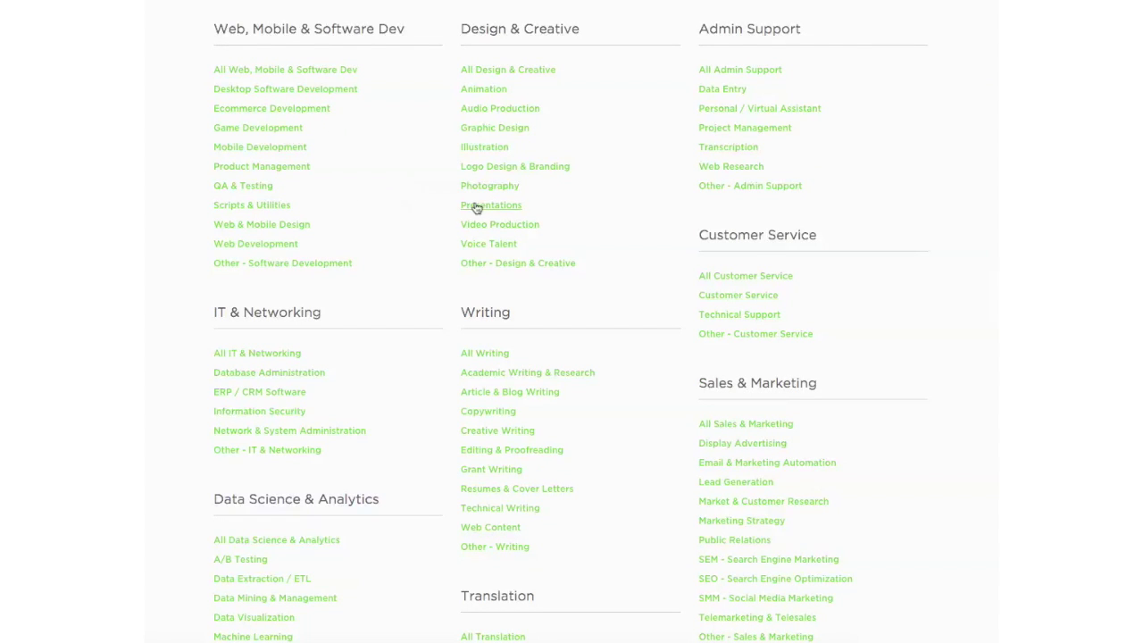
pyautogui.scroll(1, 267, 339)
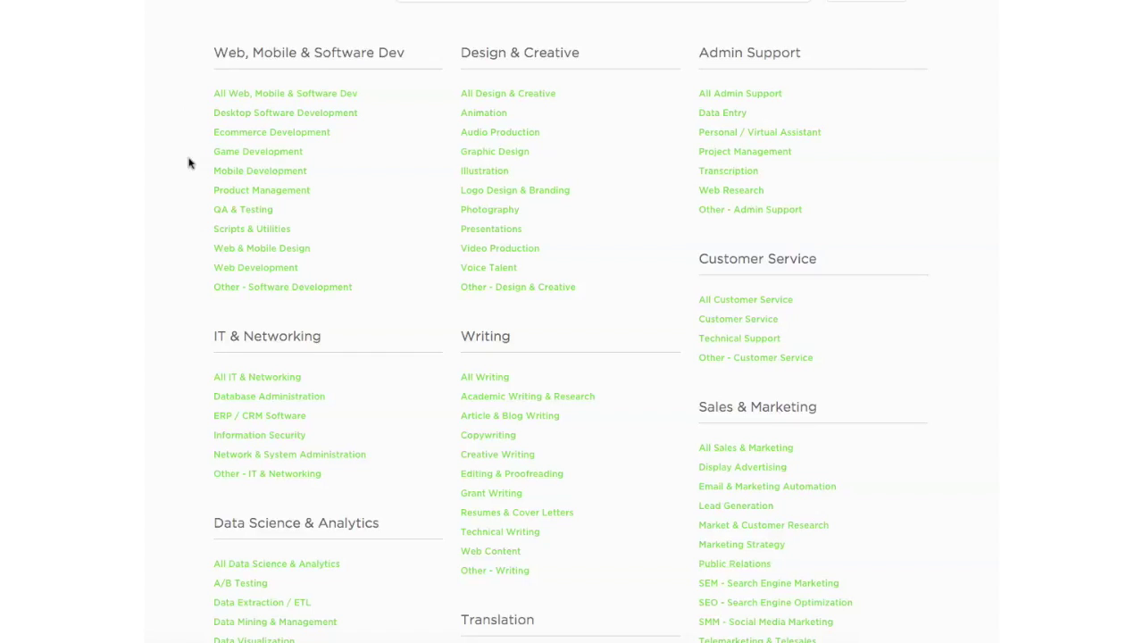
pyautogui.click(245, 275)
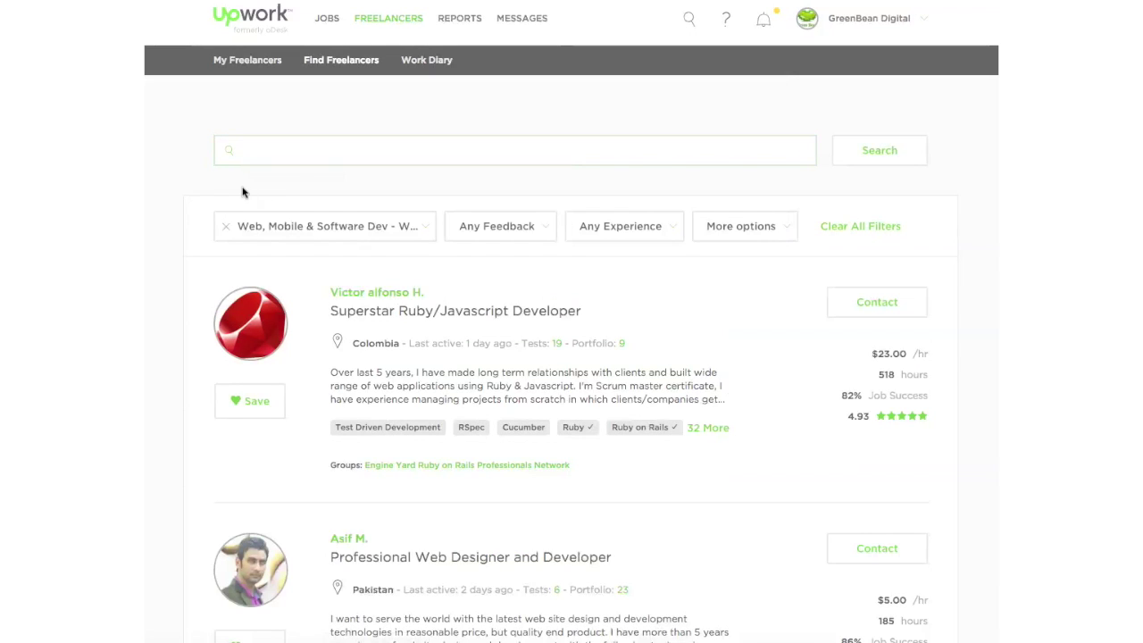
# Examine the web development freelancer listings, comparing titles, countries, descriptions and skill tags
pyautogui.scroll(-1, 241, 191)
pyautogui.scroll(-1, 239, 191)
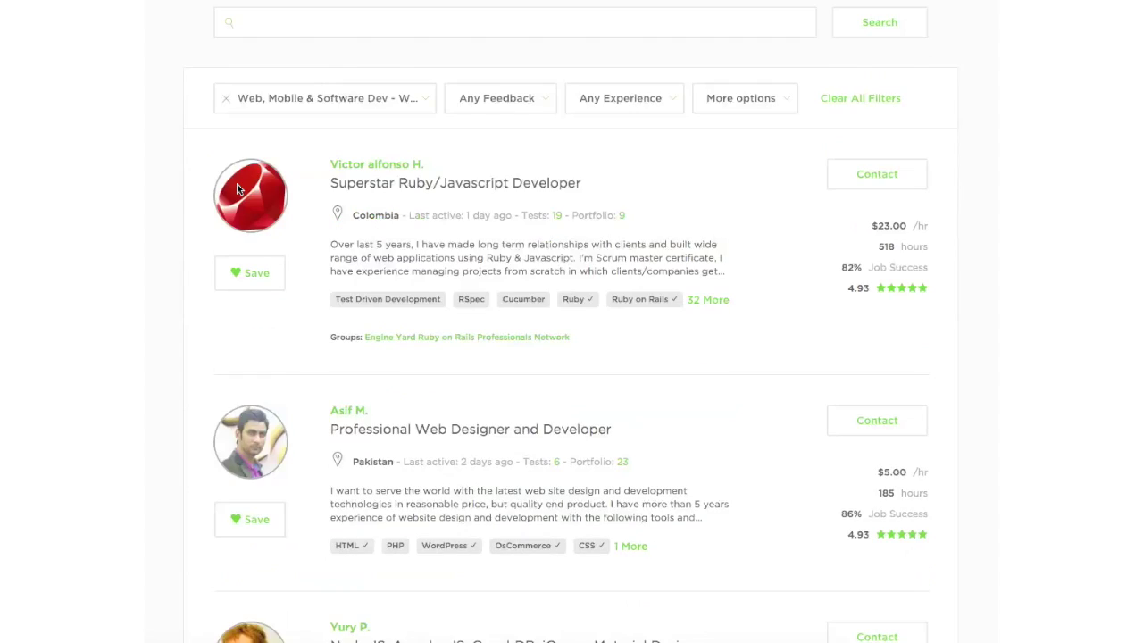
pyautogui.scroll(-1, 239, 191)
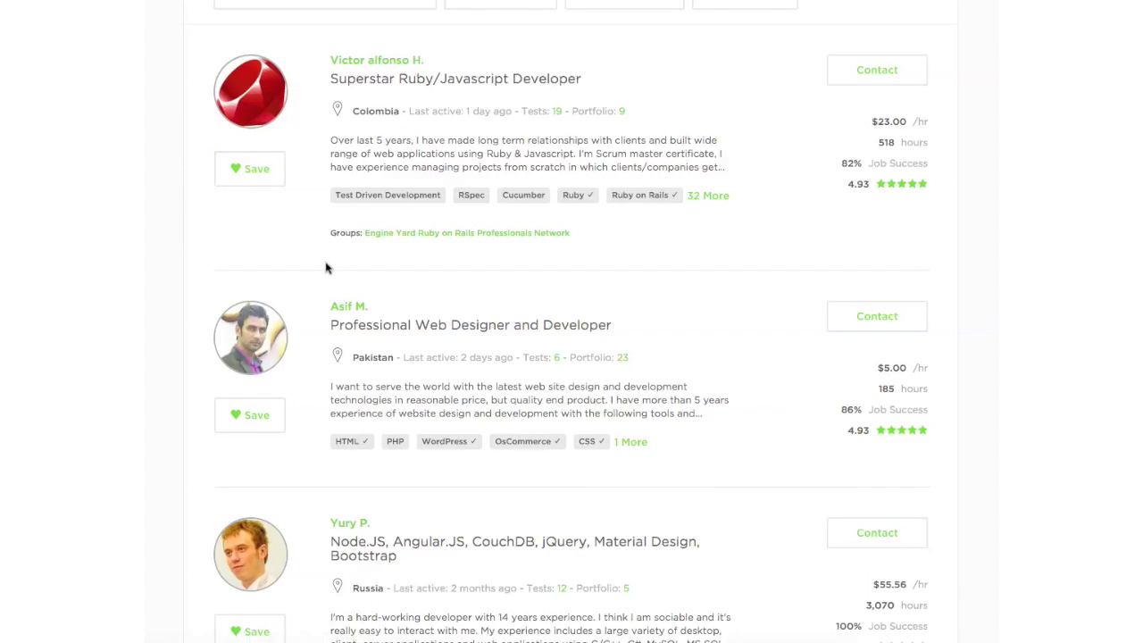
pyautogui.scroll(1, 326, 189)
pyautogui.scroll(2, 327, 189)
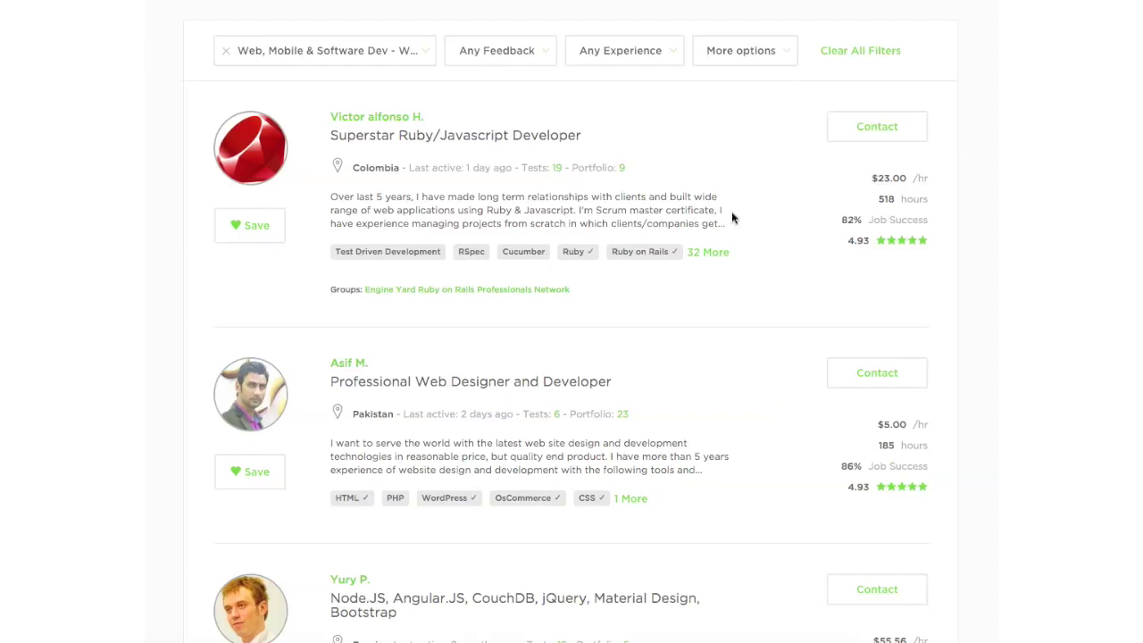
pyautogui.scroll(-1, 357, 121)
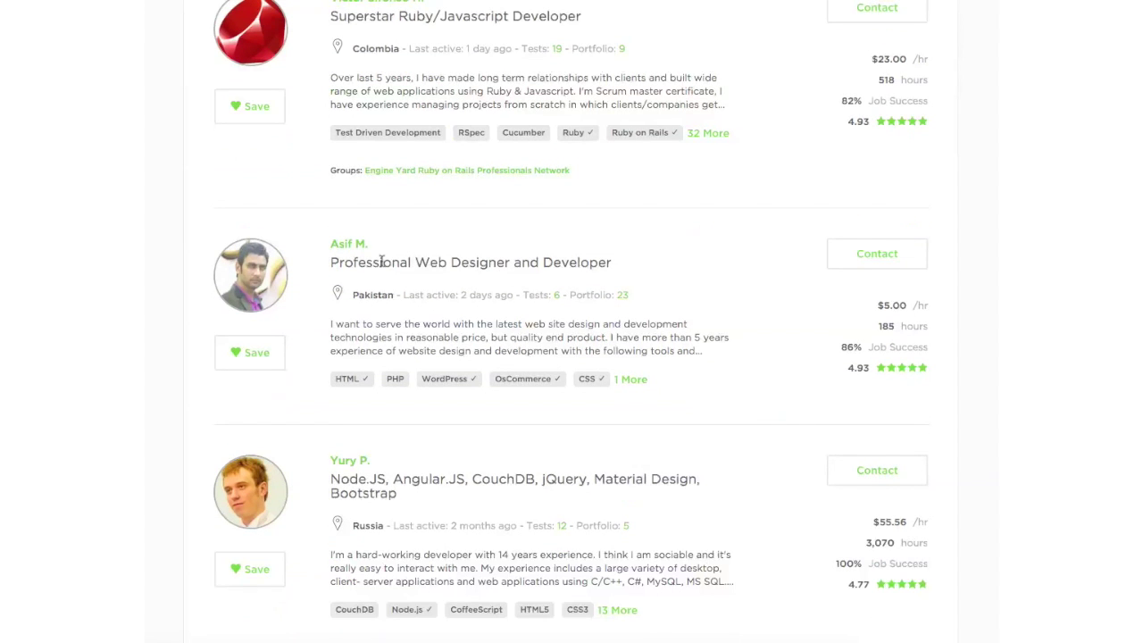
pyautogui.scroll(-1, 552, 309)
pyautogui.scroll(1, 558, 309)
pyautogui.scroll(-1, 558, 310)
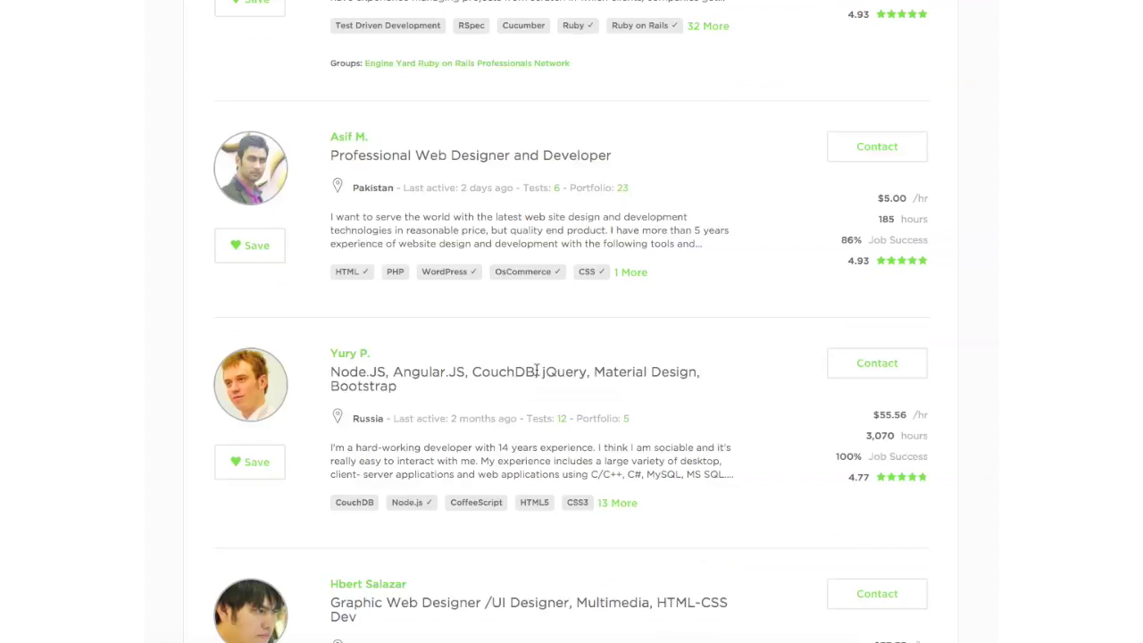
pyautogui.scroll(-1, 281, 382)
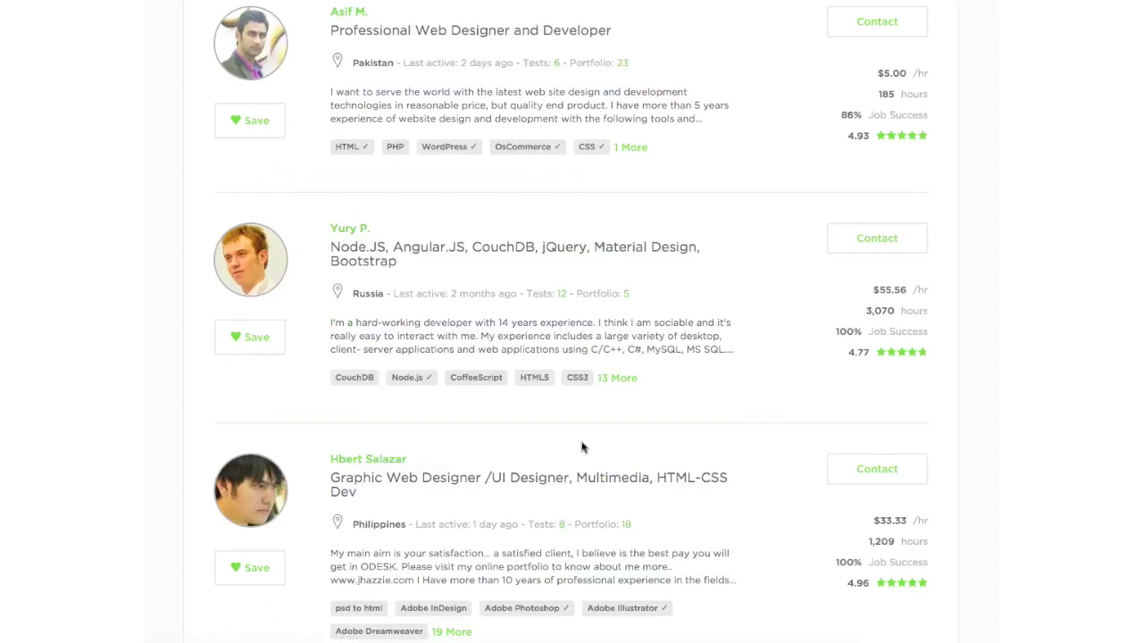
pyautogui.scroll(1, 396, 187)
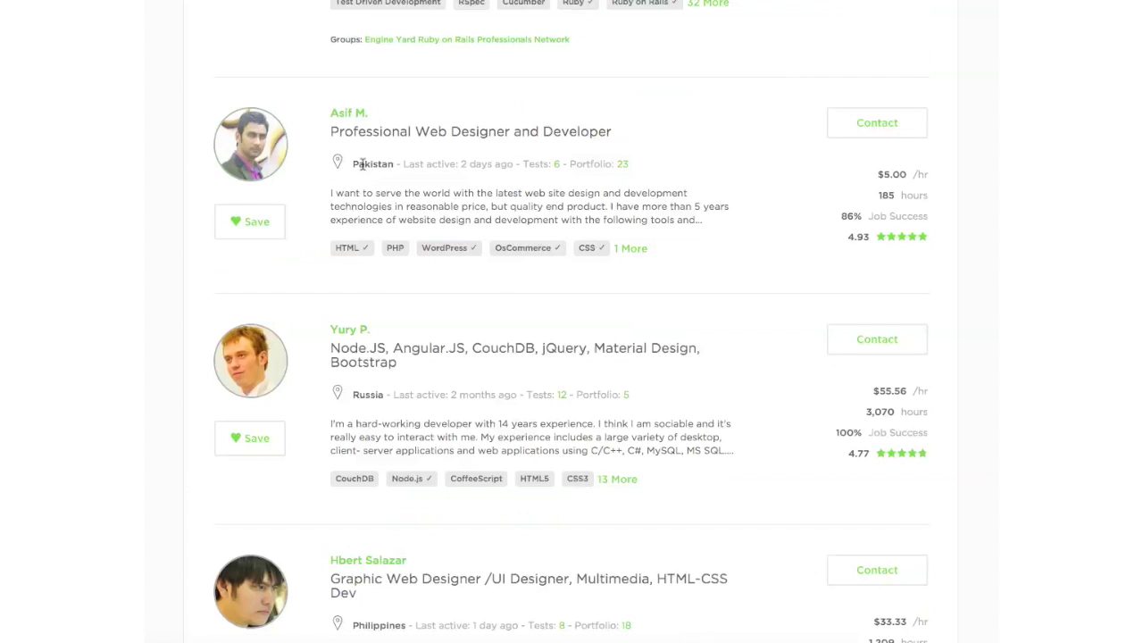
pyautogui.scroll(-1, 342, 465)
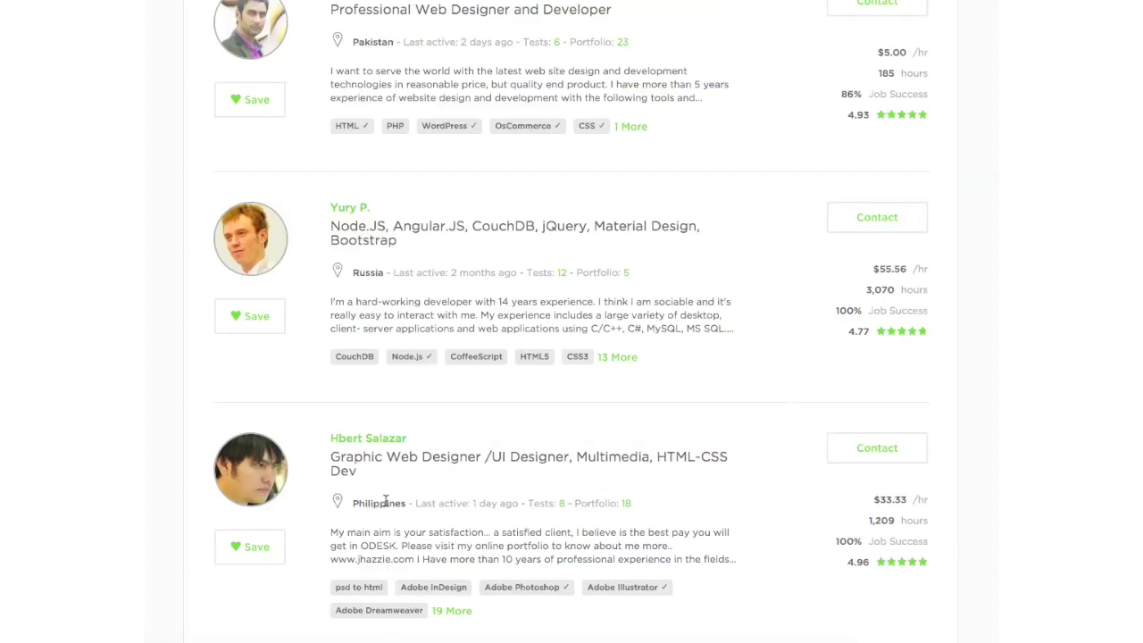
pyautogui.scroll(1, 395, 502)
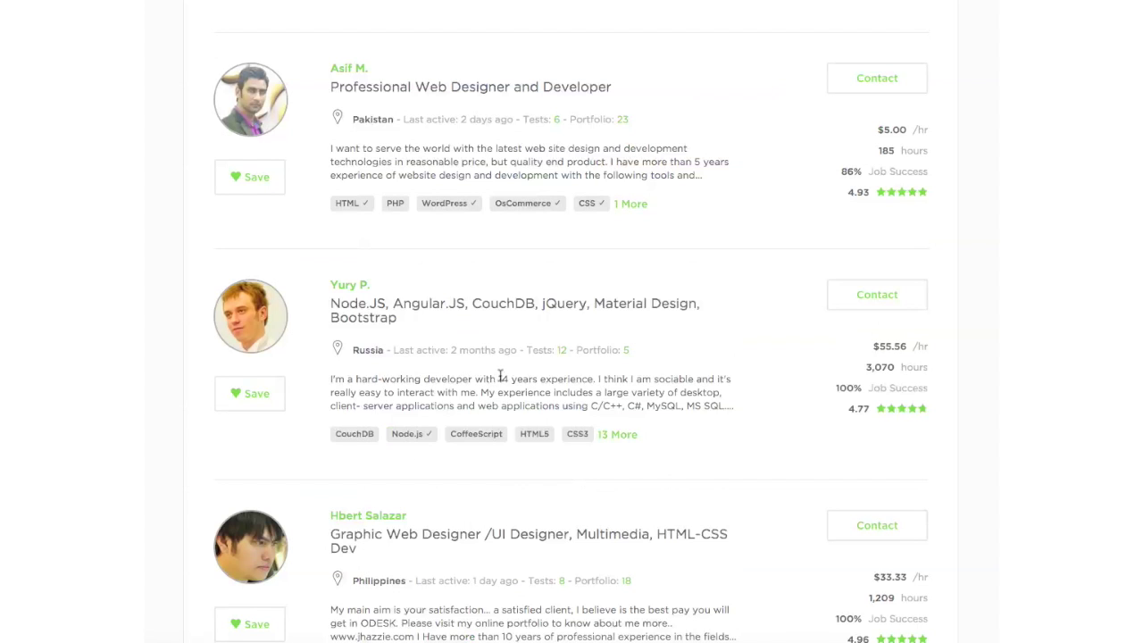
# Examine the first listed freelancers' hourly rates, hours worked and ratings, and read the explanation of the Job Success score
pyautogui.scroll(3, 498, 367)
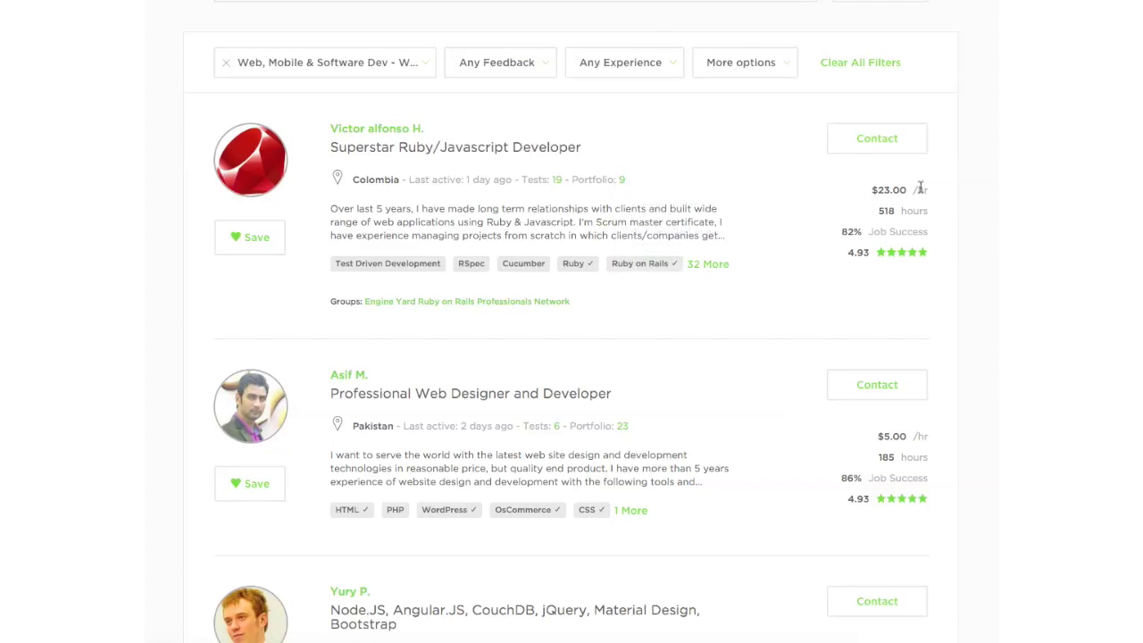
pyautogui.scroll(-1, 875, 209)
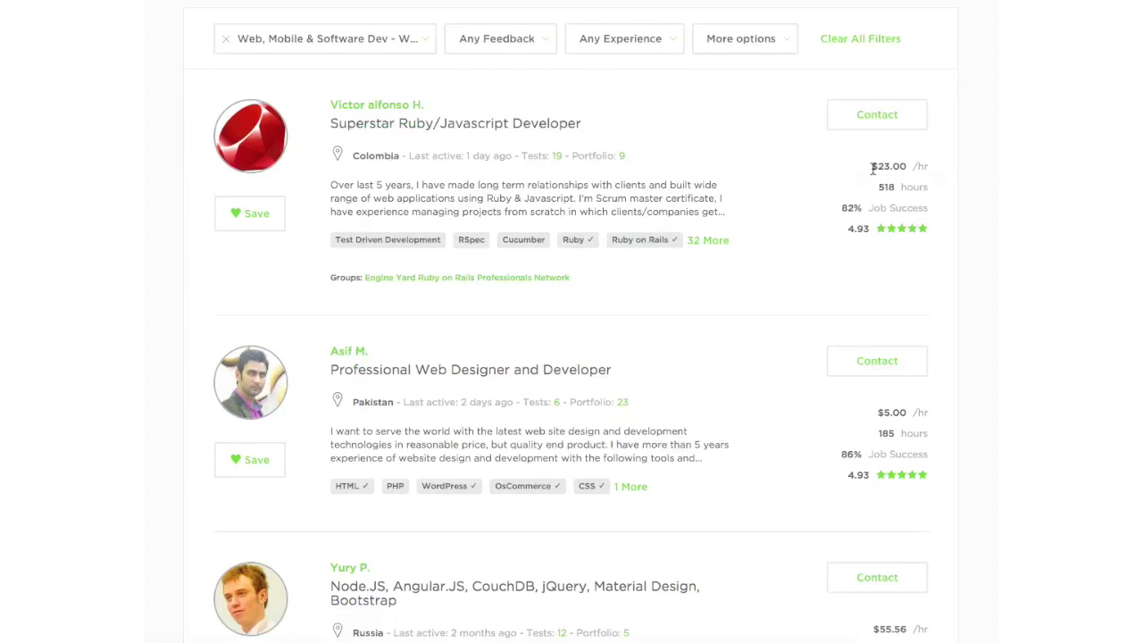
pyautogui.scroll(-1, 820, 155)
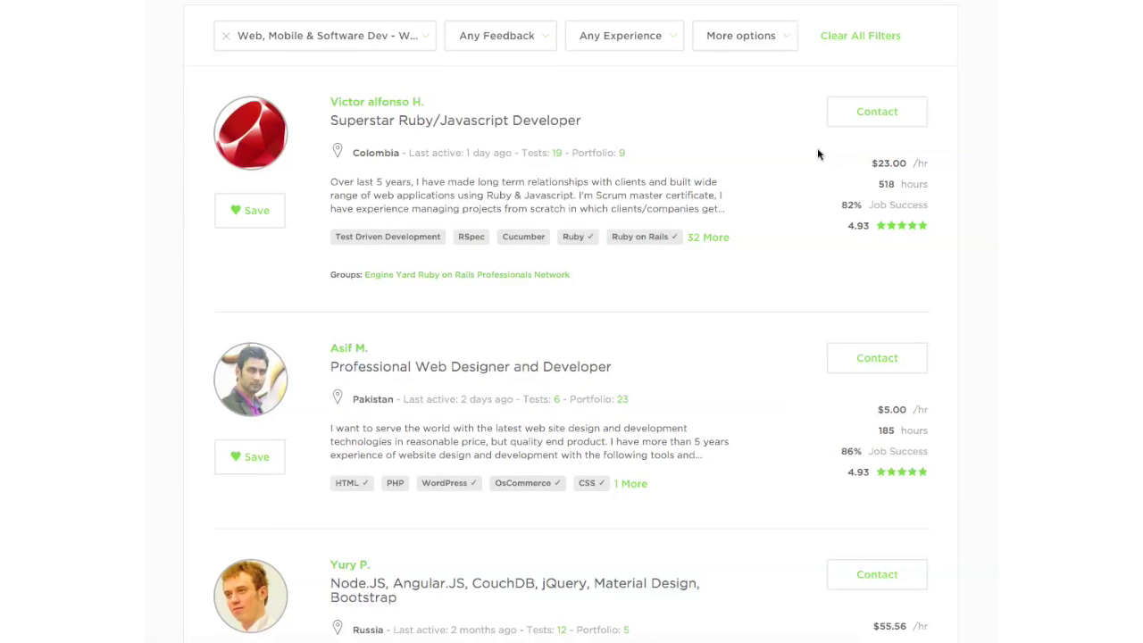
pyautogui.moveTo(857, 202)
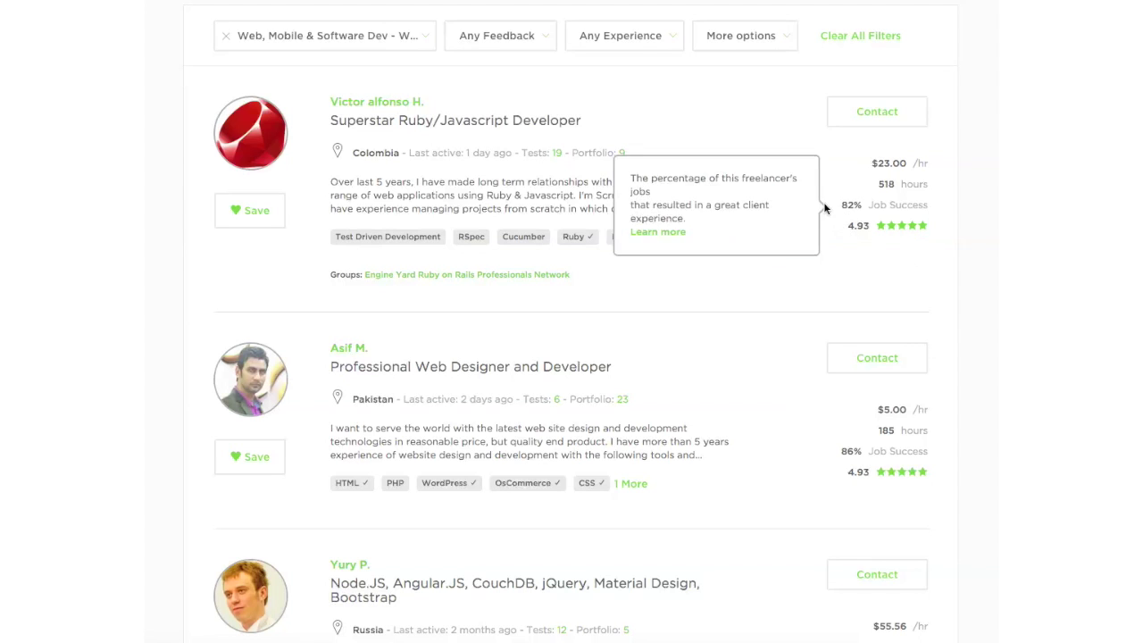
pyautogui.scroll(-2, 855, 165)
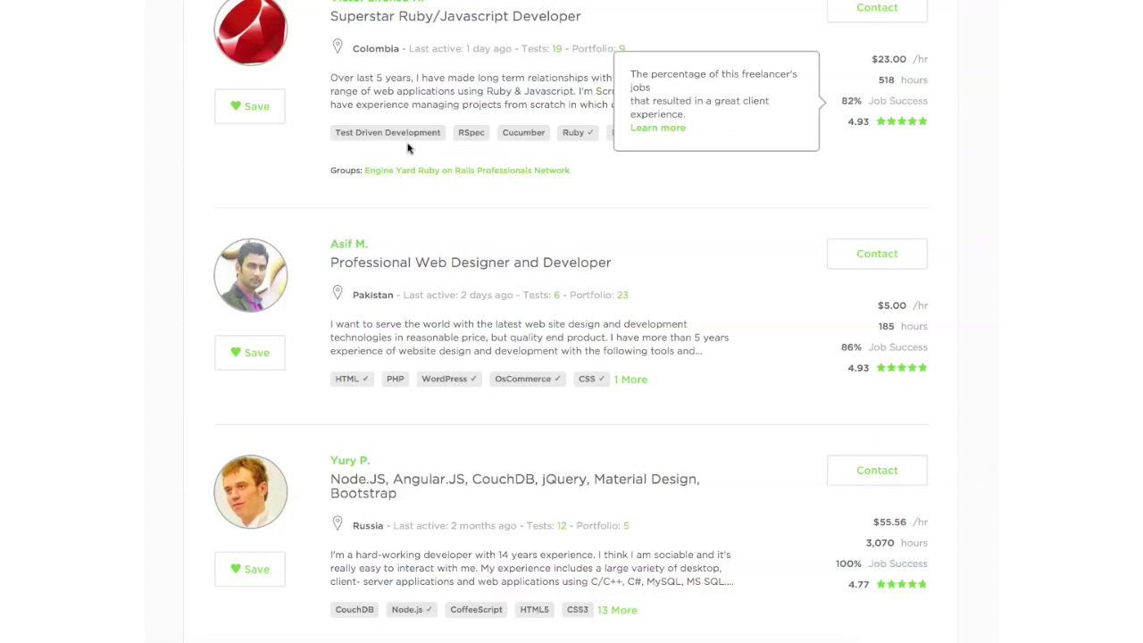
pyautogui.scroll(2, 523, 267)
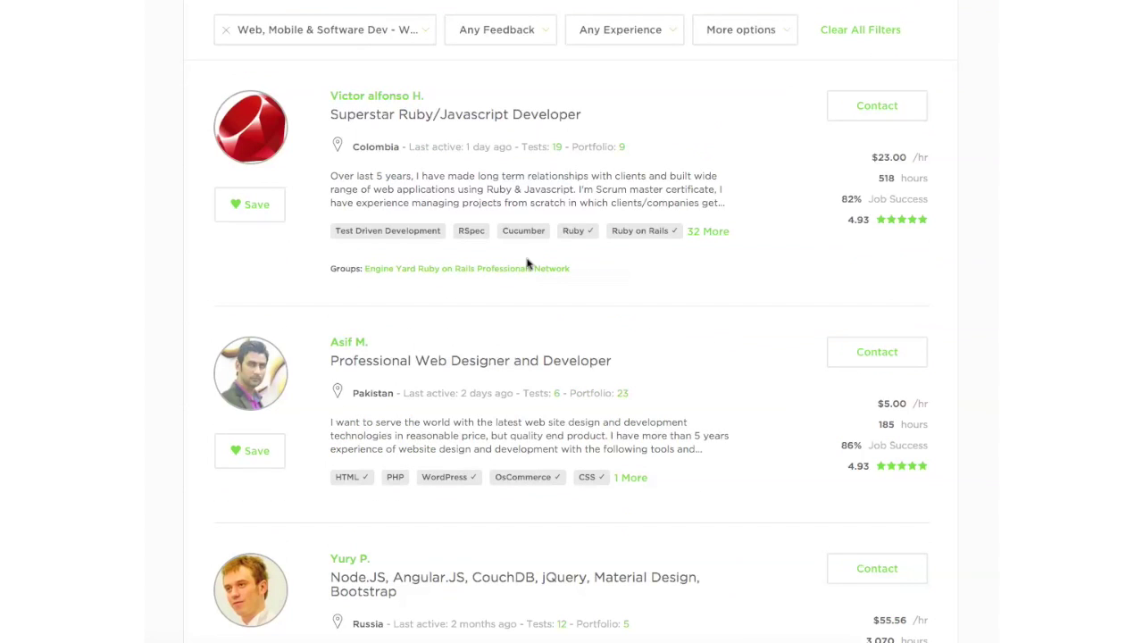
pyautogui.scroll(-1, 506, 214)
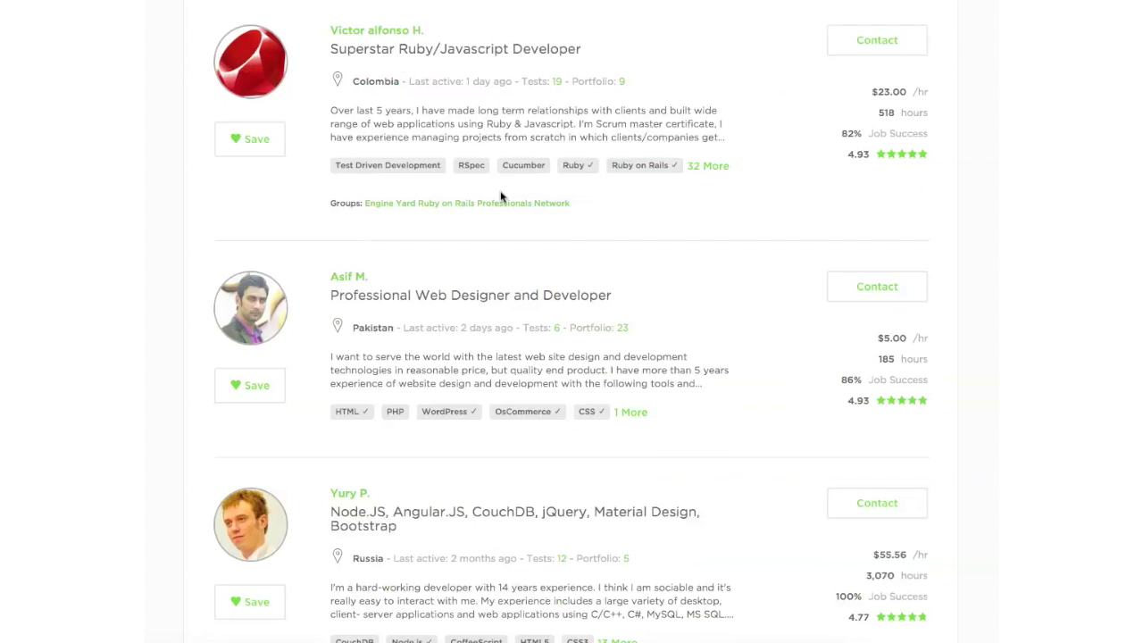
# Save the Philippines-based Graphic Web Designer /UI Designer freelancer with the private note "possible for web dev"
pyautogui.scroll(-5, 491, 201)
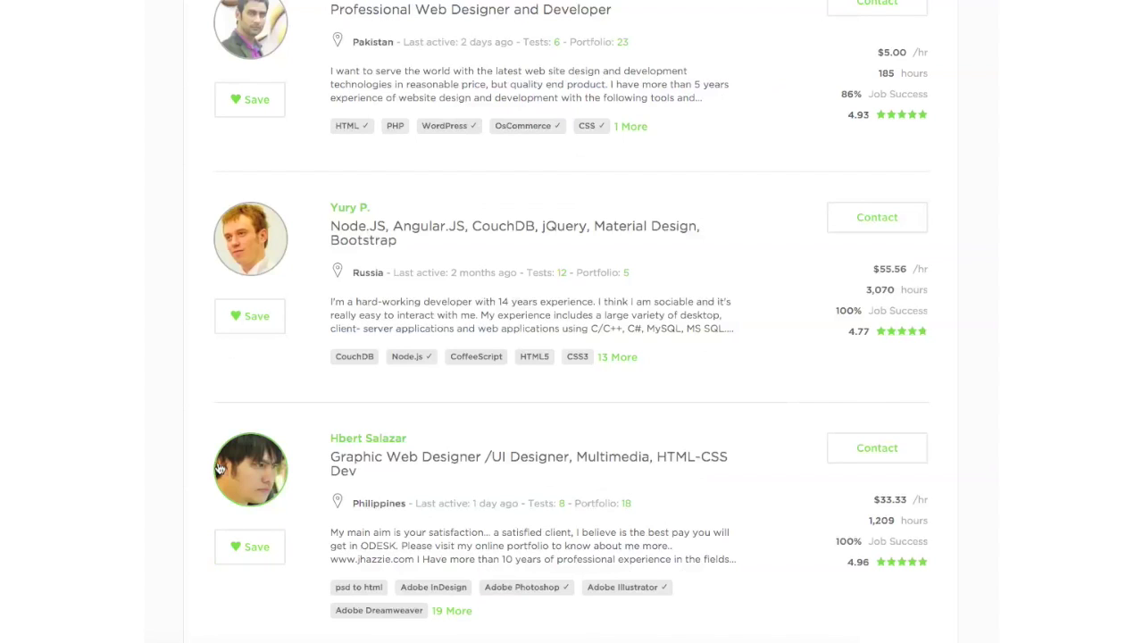
pyautogui.click(249, 497)
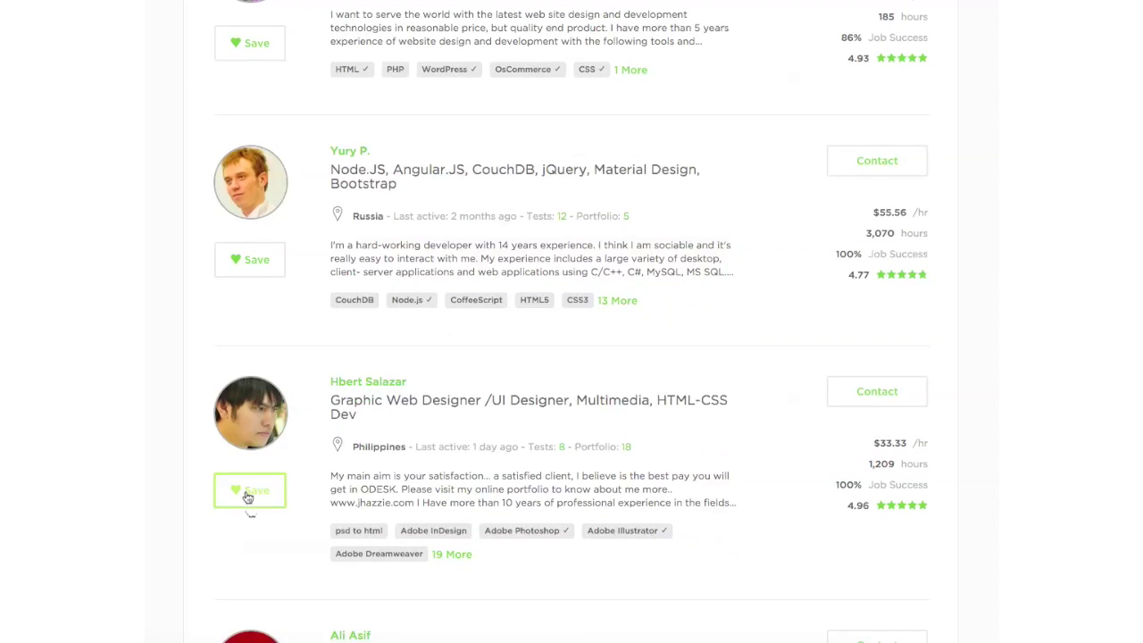
pyautogui.click(423, 263)
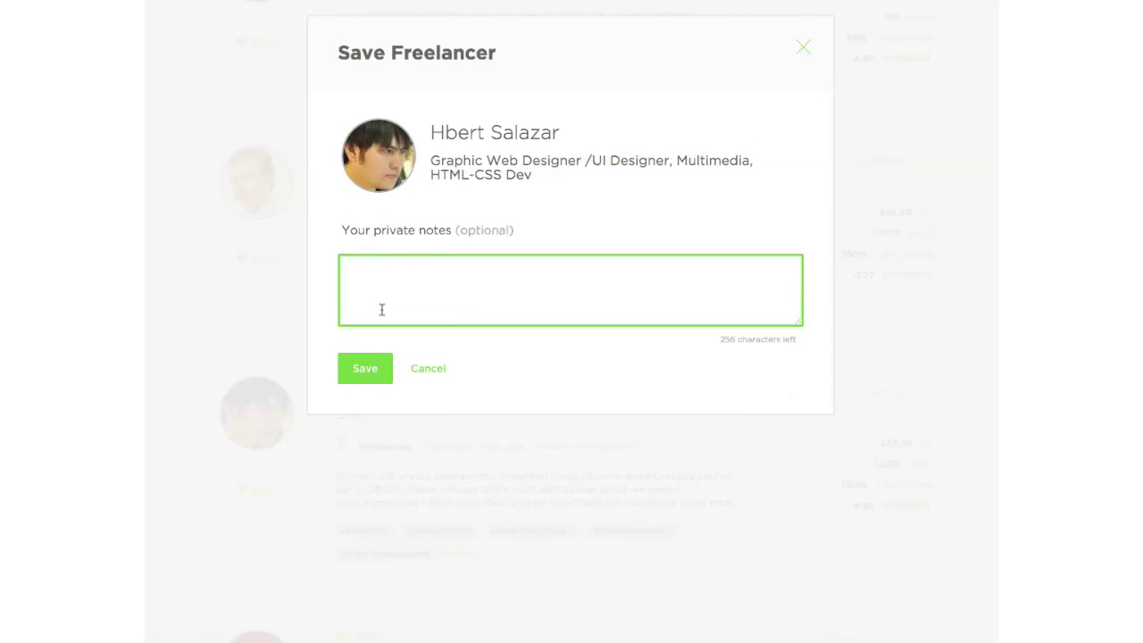
pyautogui.write('possible for web dev')
pyautogui.click(353, 373)
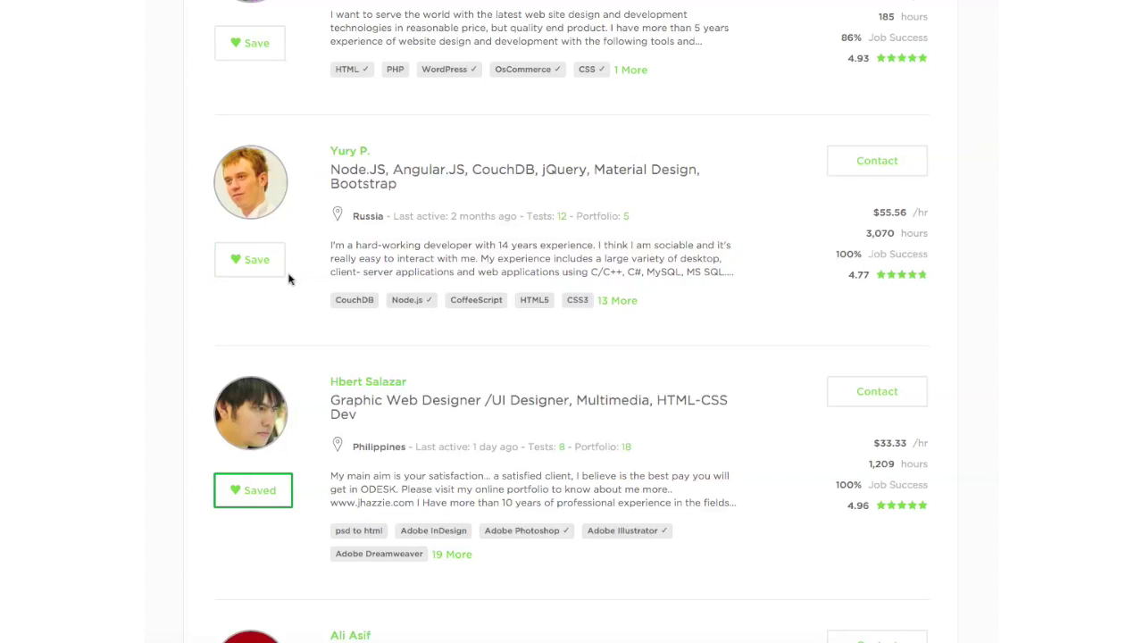
# Open the contact invitation form for the saved graphic web designer and review its message, job detail, job type and visibility fields
pyautogui.scroll(-3, 288, 277)
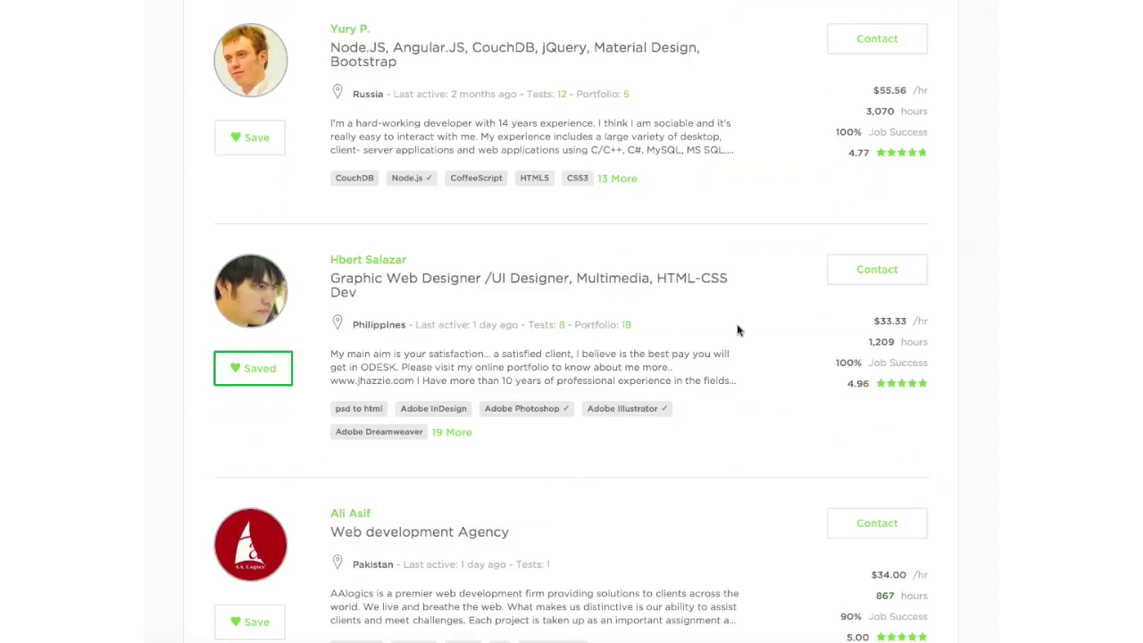
pyautogui.click(840, 279)
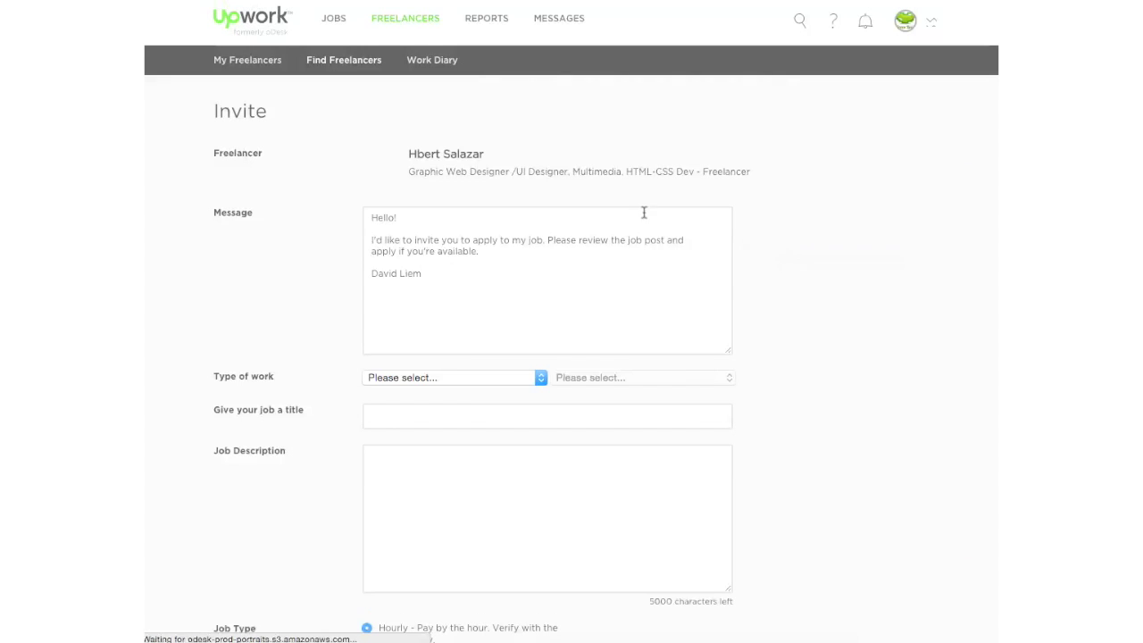
pyautogui.scroll(-1, 326, 208)
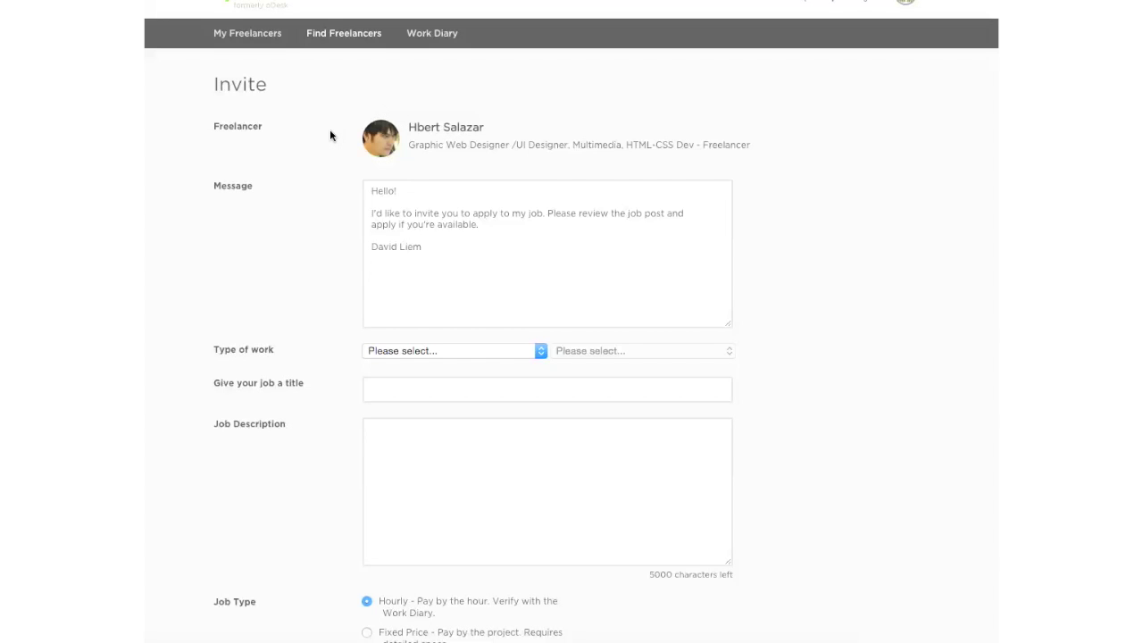
pyautogui.scroll(-7, 330, 134)
pyautogui.scroll(5, 330, 134)
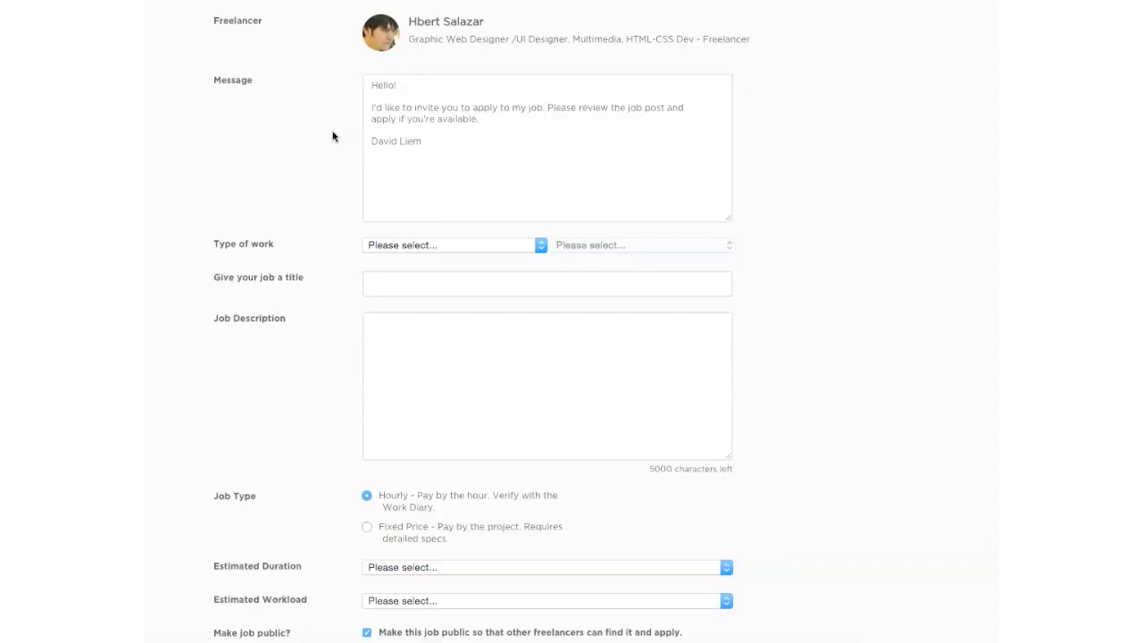
pyautogui.scroll(-2, 349, 166)
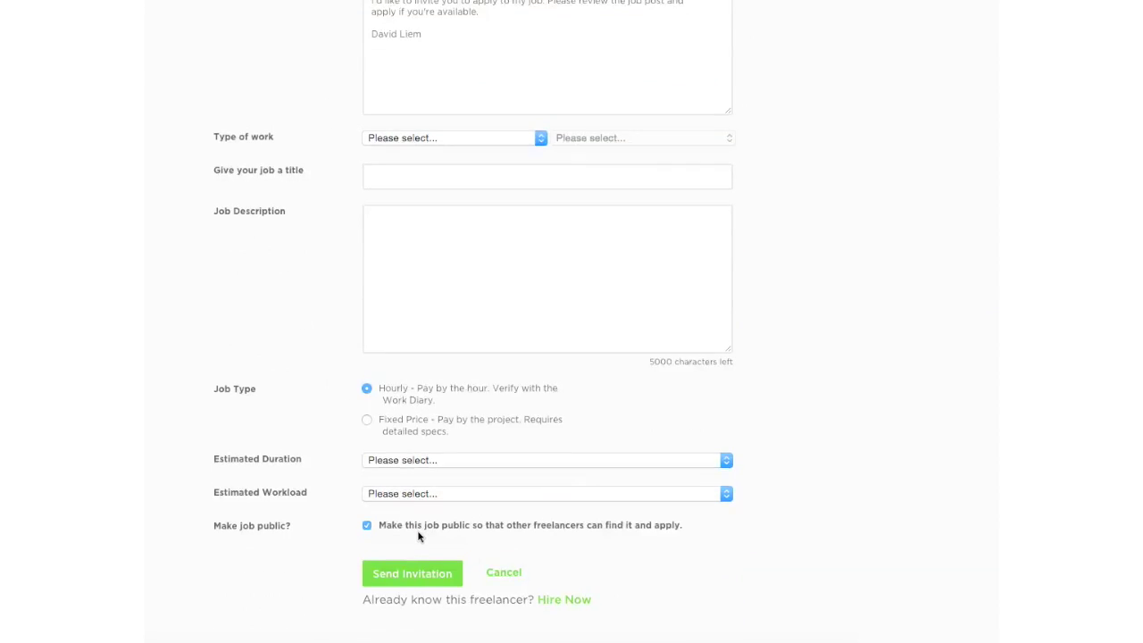
pyautogui.scroll(5, 418, 532)
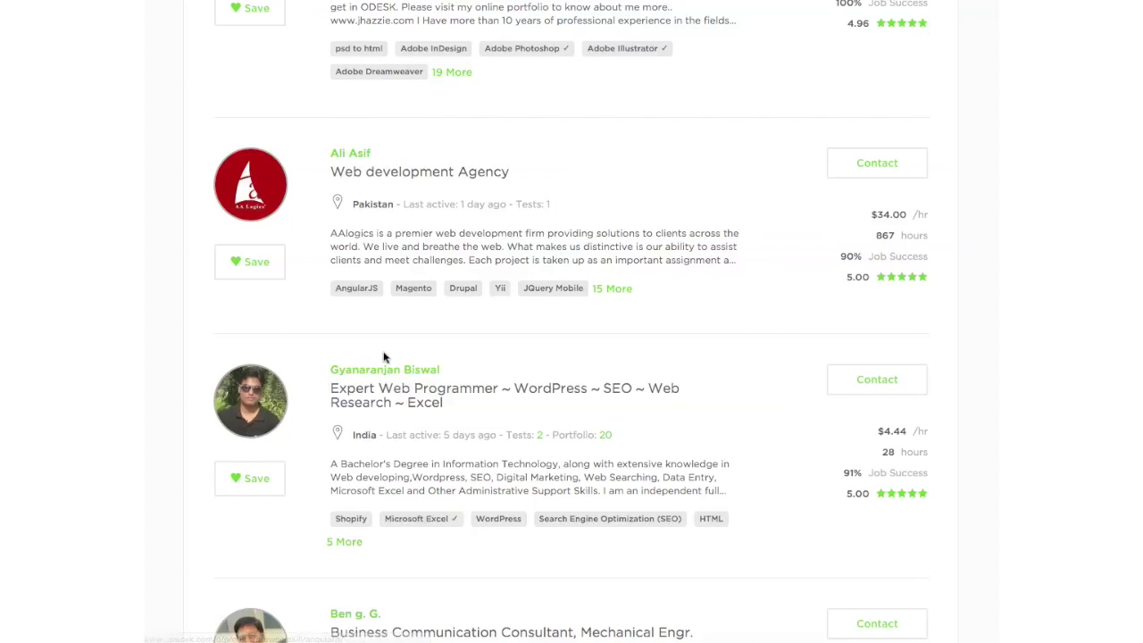
# Open the Pakistan-based Web development Agency profile and examine its overview, work history, feedback sorting options, availability and verifications
pyautogui.click(360, 156)
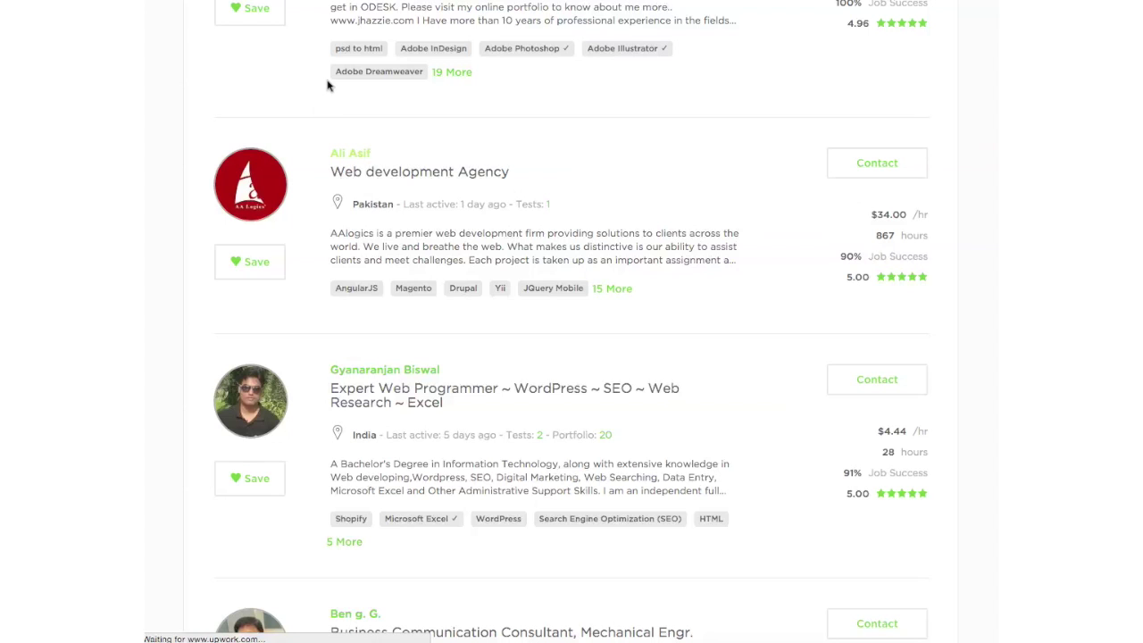
pyautogui.scroll(-1, 352, 246)
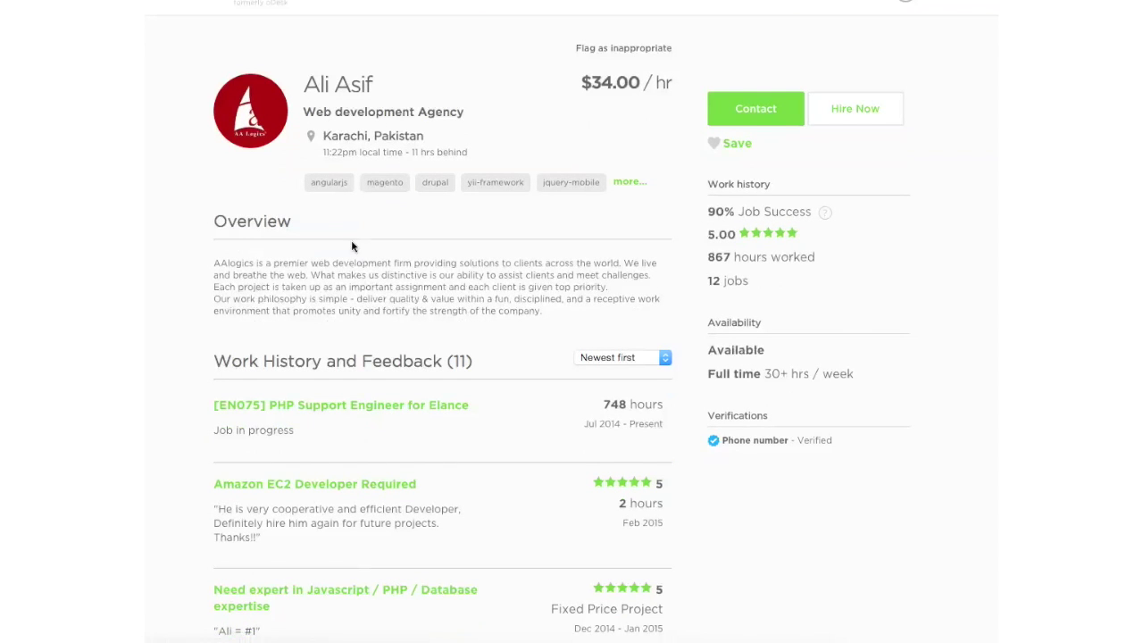
pyautogui.scroll(-1, 352, 246)
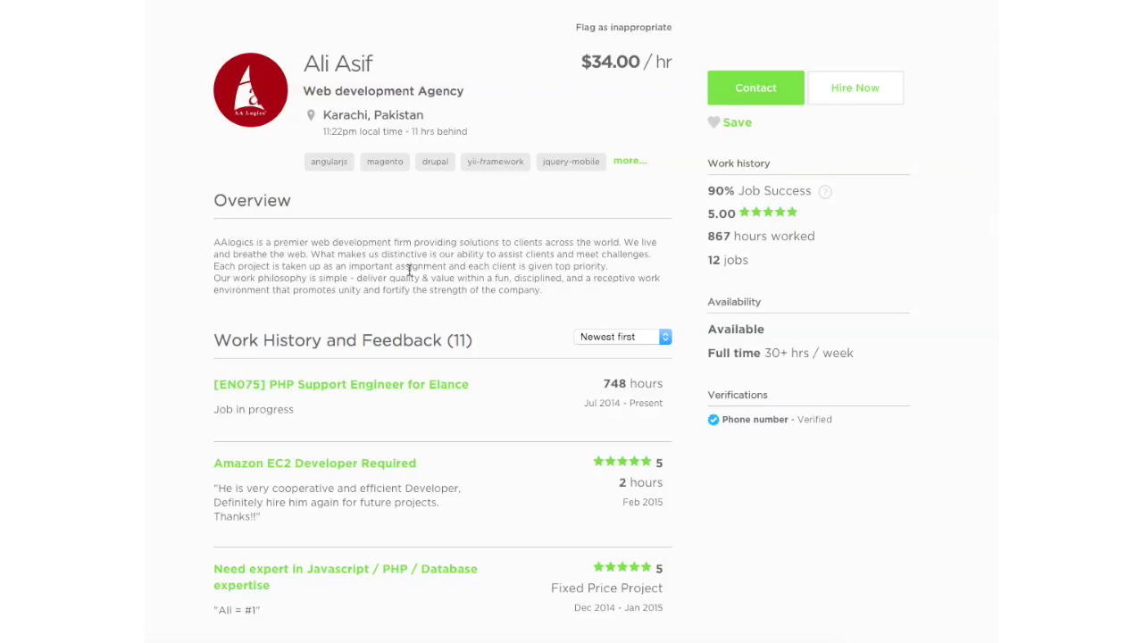
pyautogui.scroll(-3, 288, 218)
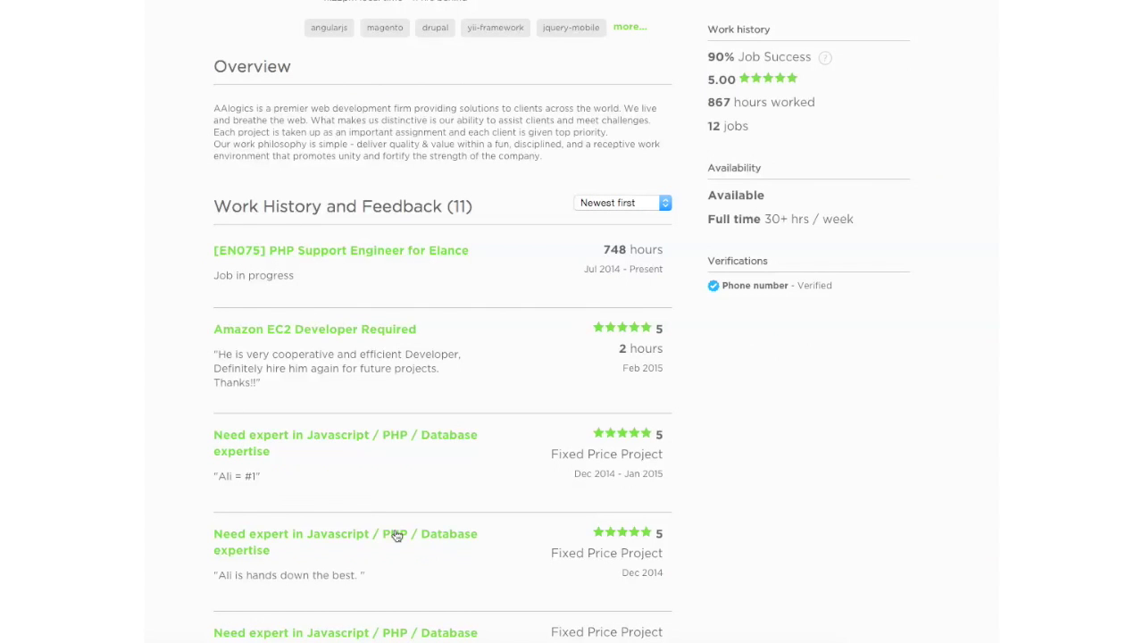
pyautogui.click(610, 205)
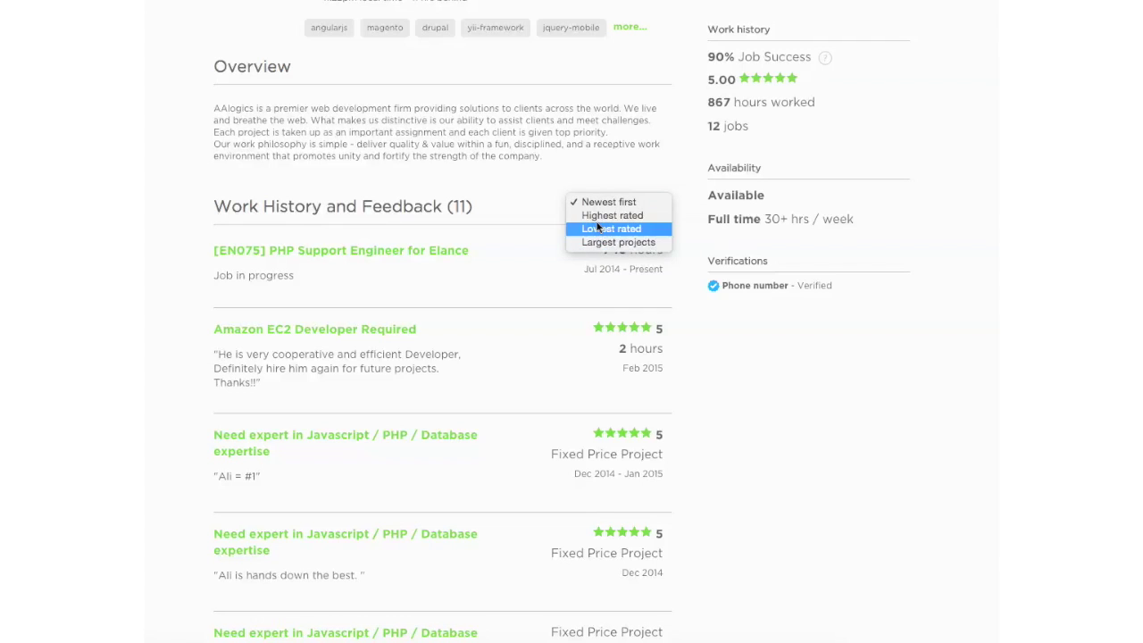
pyautogui.click(523, 161)
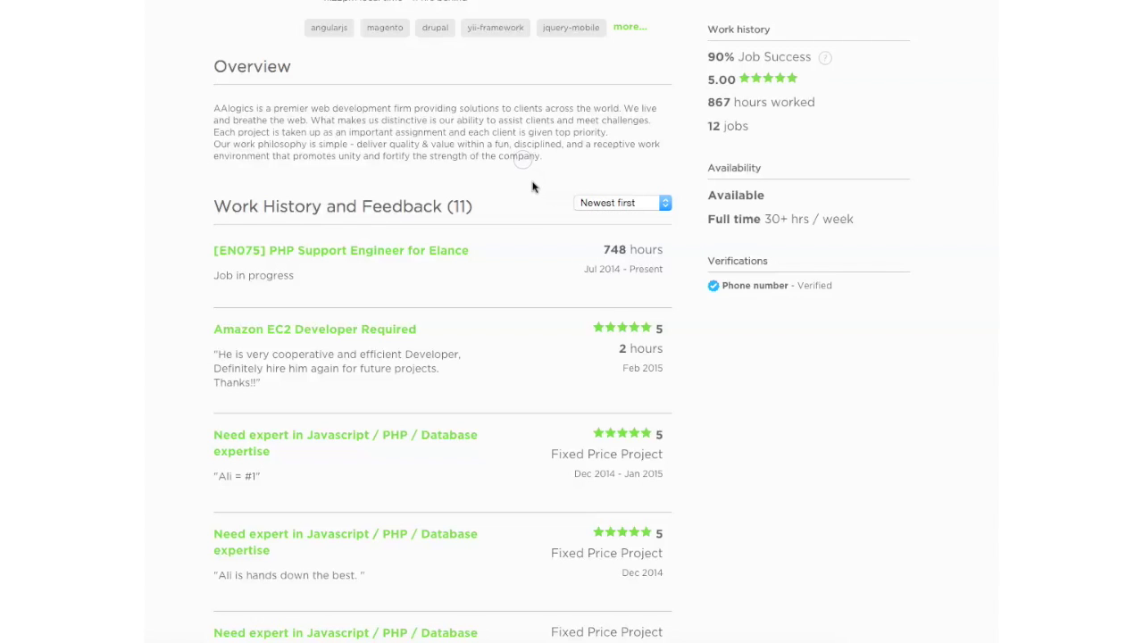
pyautogui.scroll(1, 768, 243)
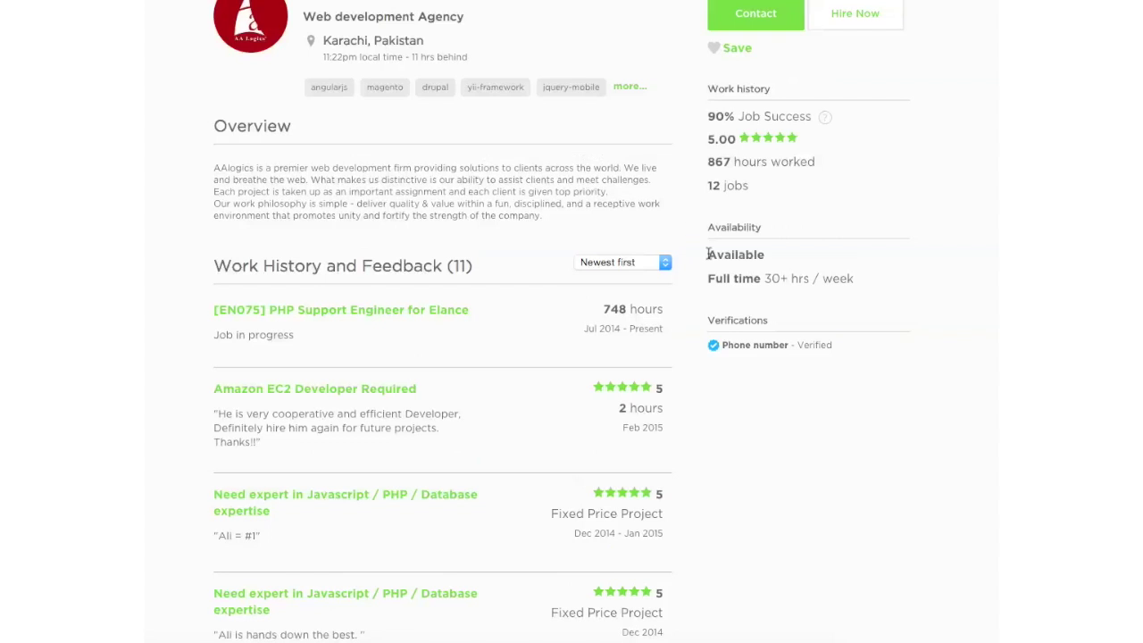
pyautogui.scroll(1, 731, 280)
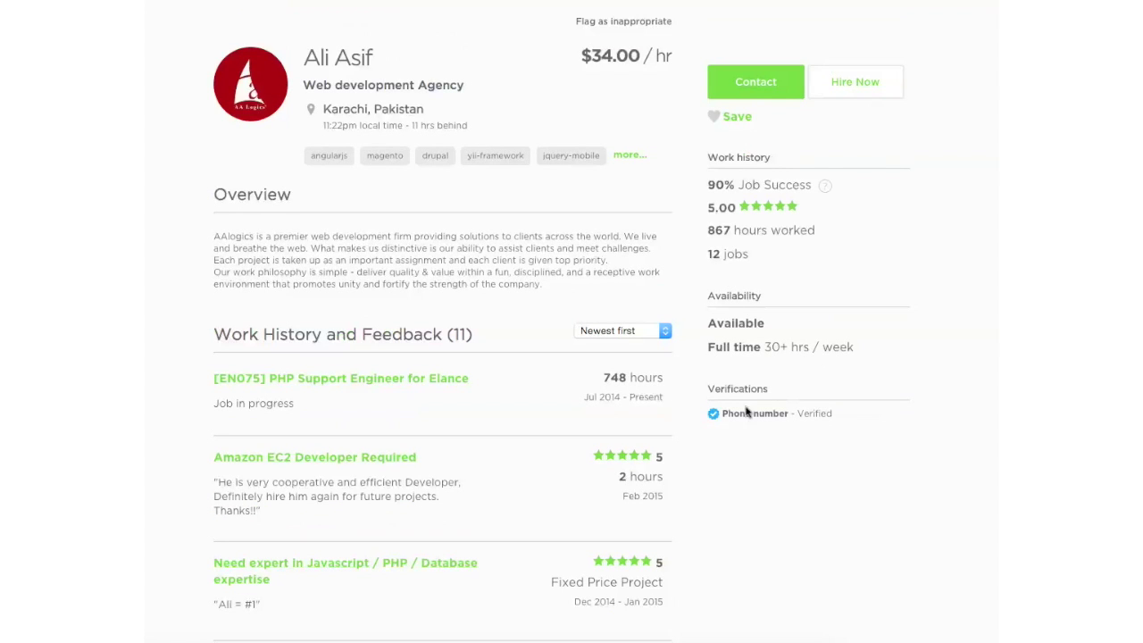
pyautogui.scroll(1, 732, 408)
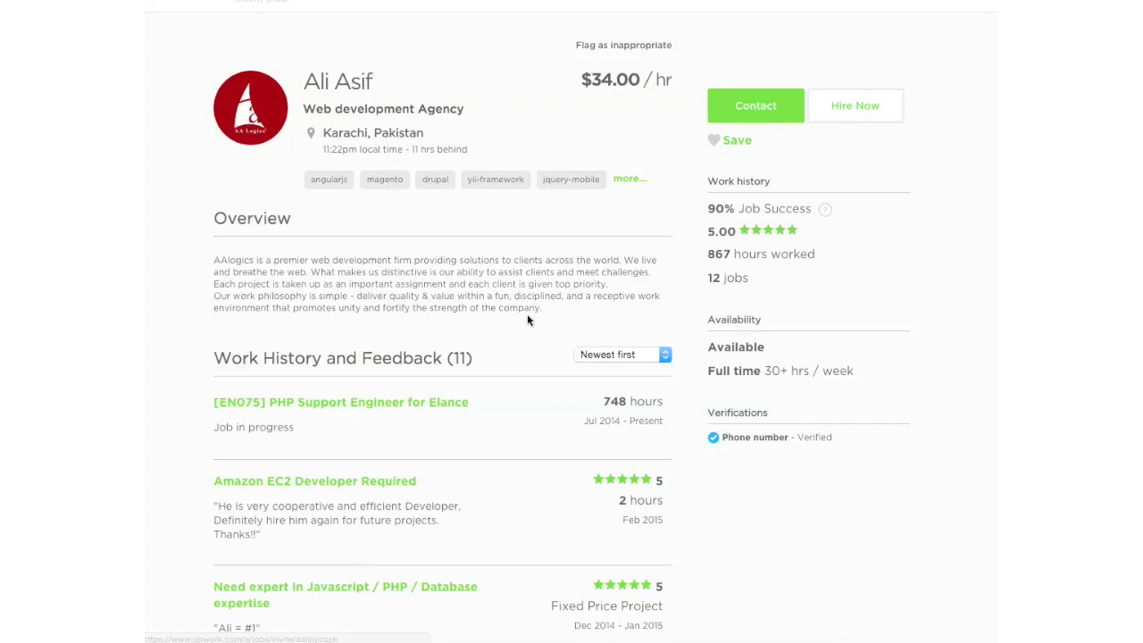
# Examine the agency's portfolio, including the details of the Floormechanics project
pyautogui.scroll(-8, 526, 320)
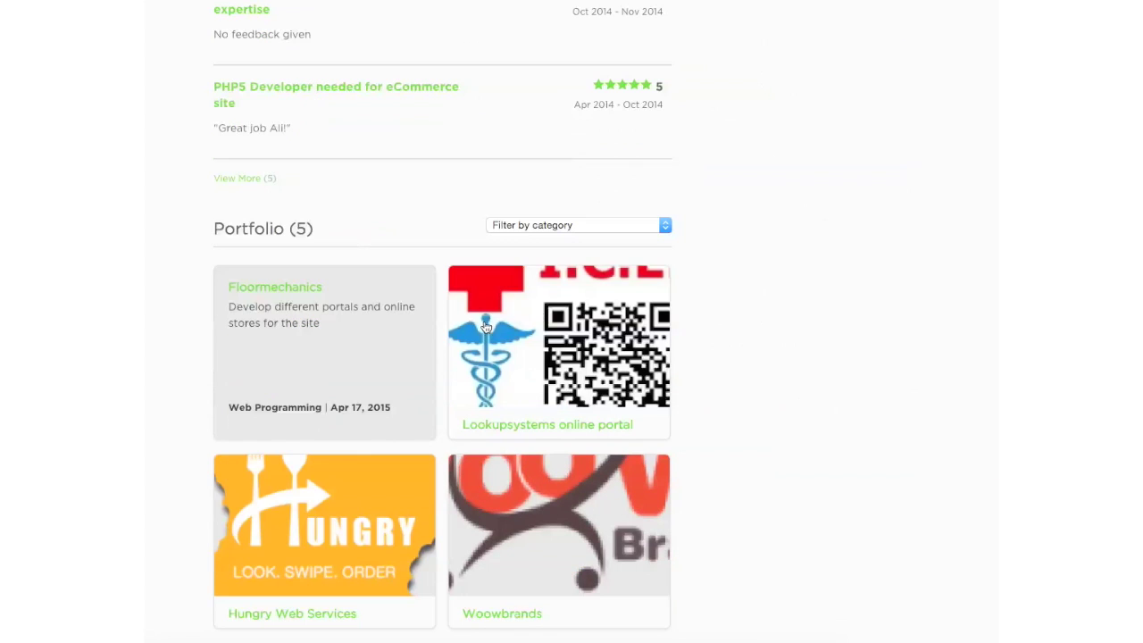
pyautogui.scroll(-1, 517, 304)
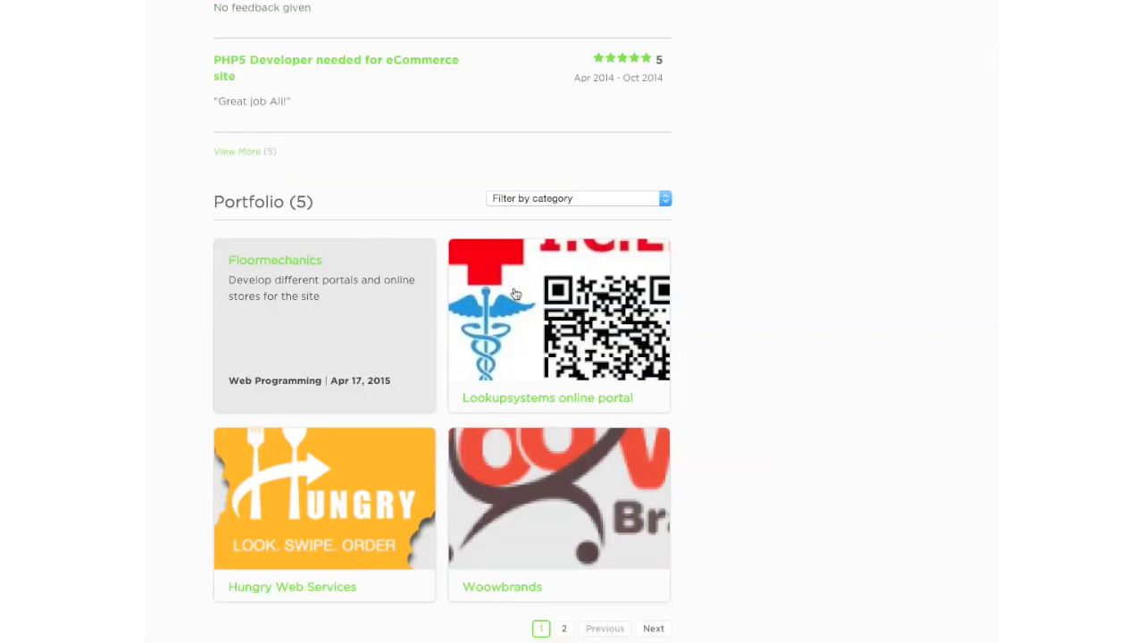
pyautogui.click(312, 304)
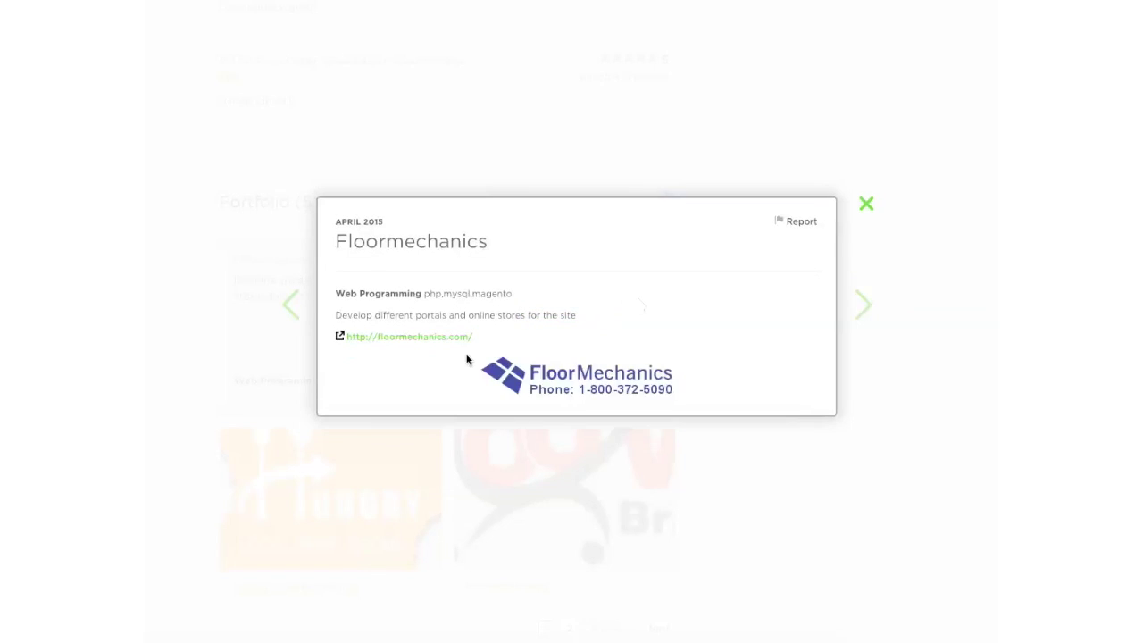
pyautogui.click(816, 464)
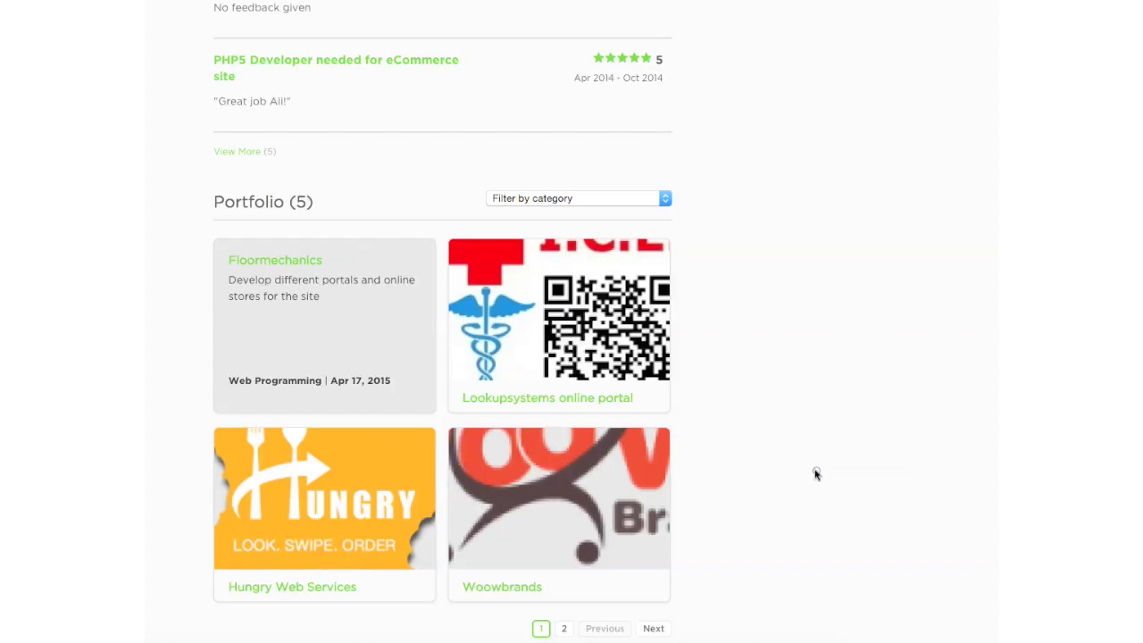
pyautogui.scroll(-3, 607, 366)
pyautogui.scroll(9, 604, 358)
pyautogui.scroll(5, 604, 355)
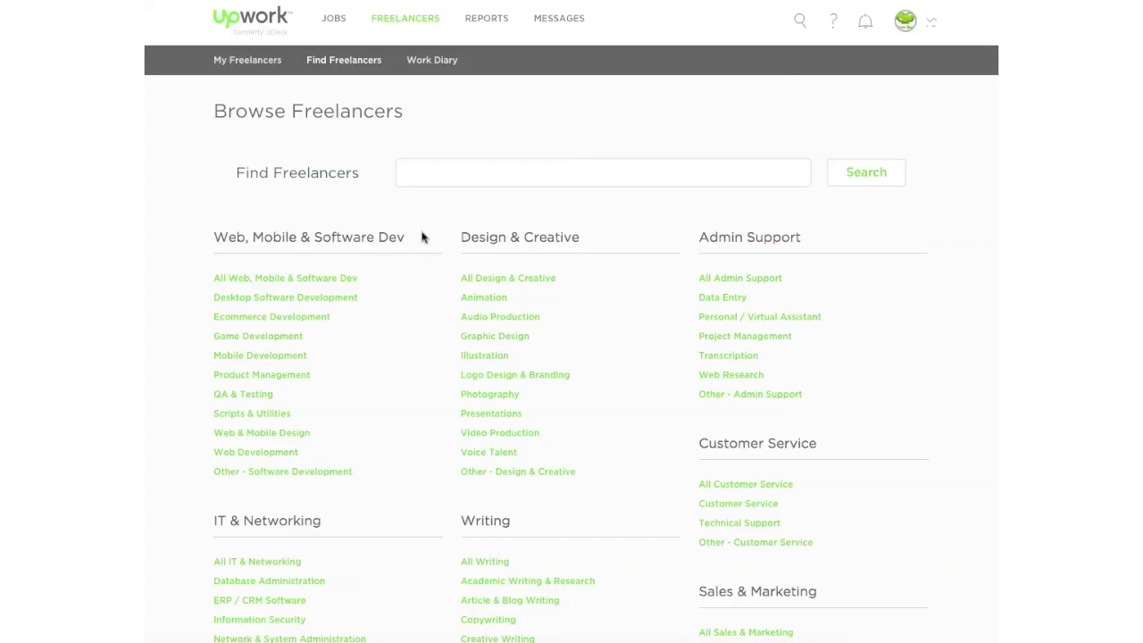
# Search all freelancers for "wordpress"
pyautogui.click(458, 176)
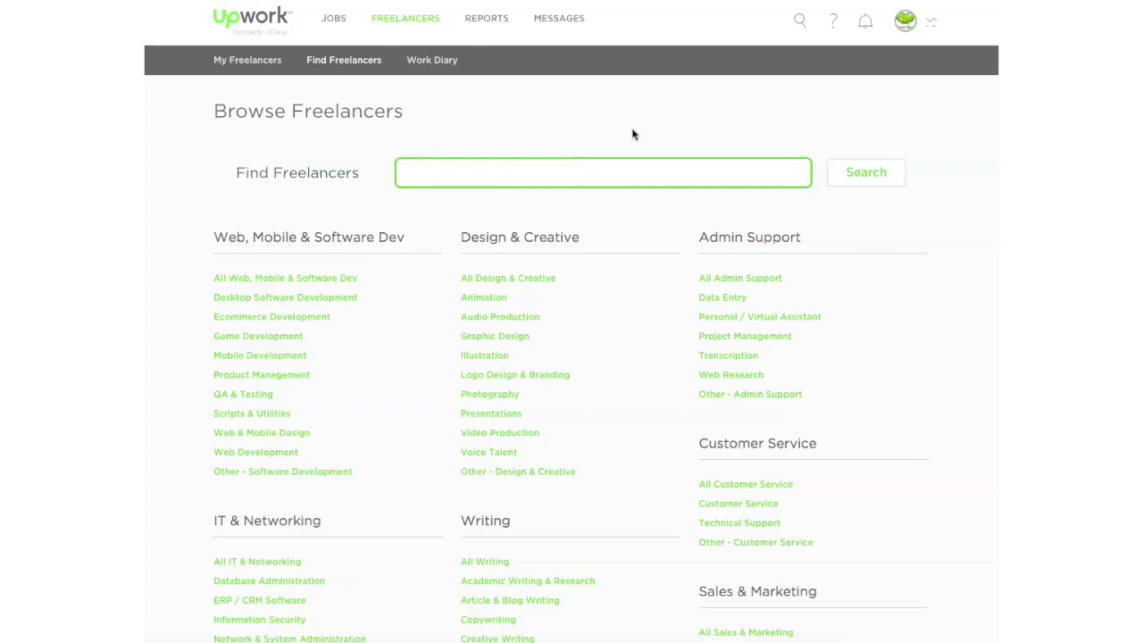
pyautogui.write('wordpress')
pyautogui.click(865, 171)
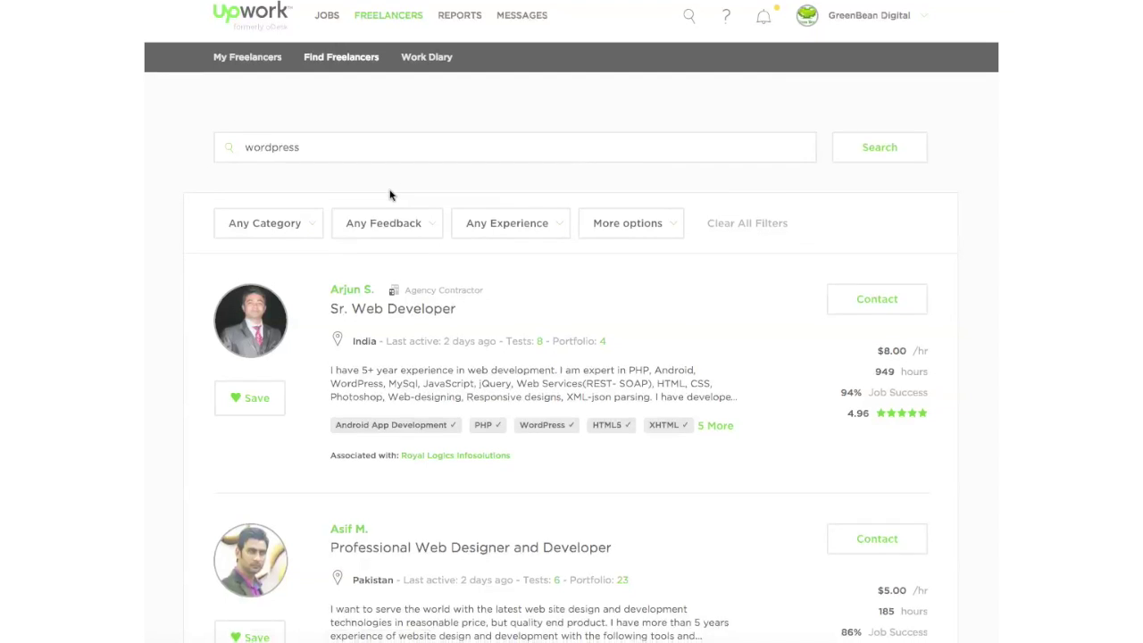
# Examine the wordpress freelancer results and read the explanation of the Agency Contractor label on the Sr. Web Developer listing
pyautogui.scroll(-2, 393, 194)
pyautogui.moveTo(363, 242)
pyautogui.scroll(-2, 270, 195)
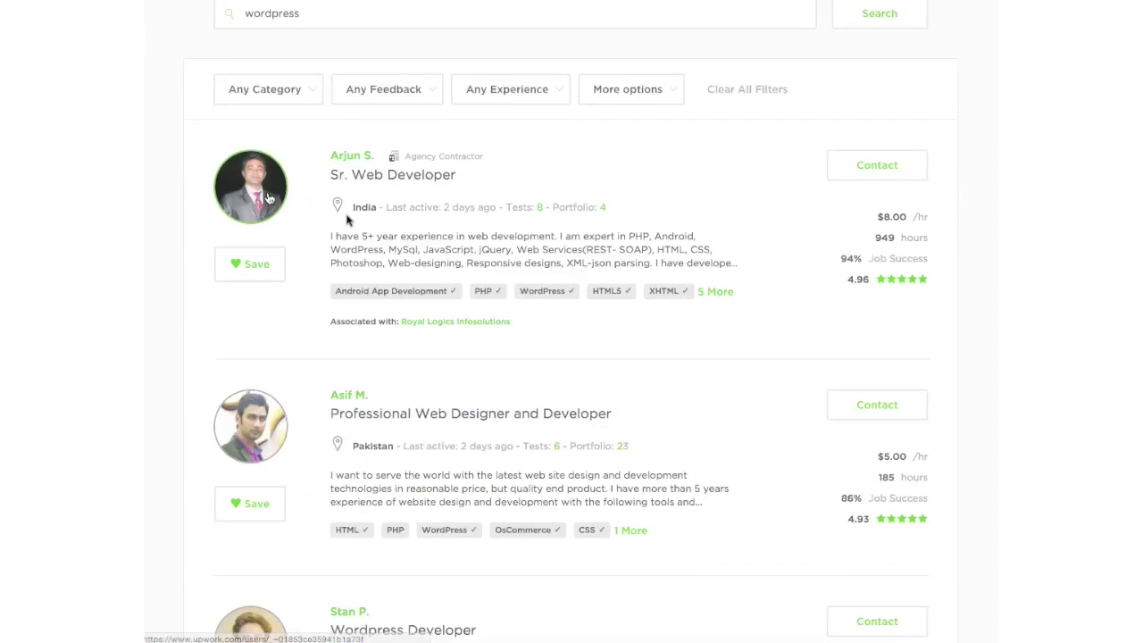
pyautogui.scroll(-4, 301, 222)
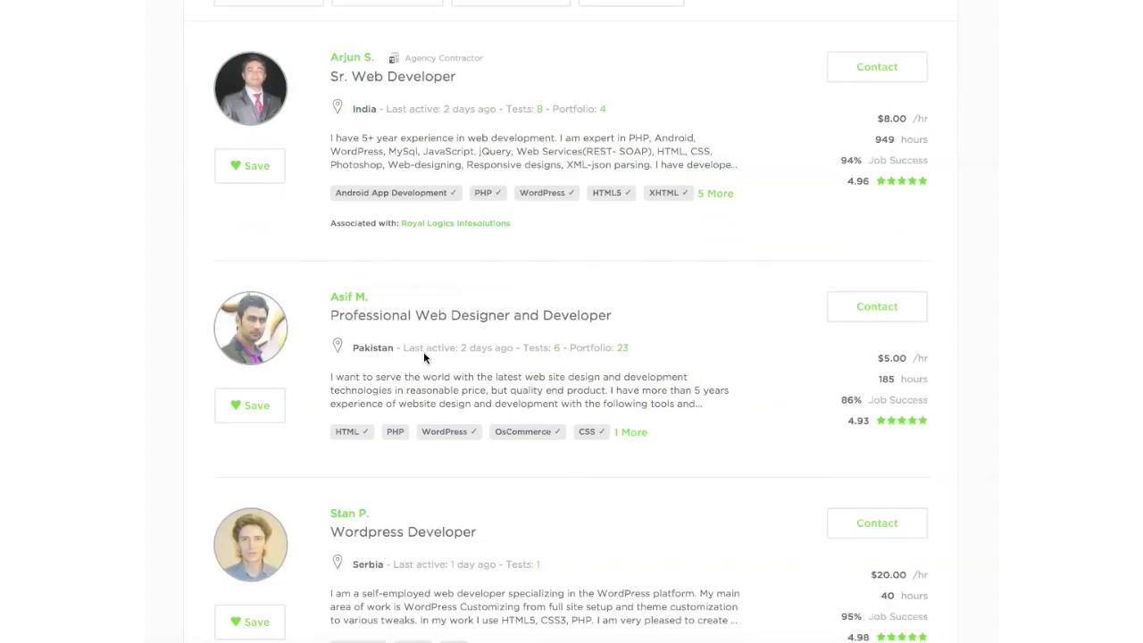
pyautogui.scroll(6, 447, 342)
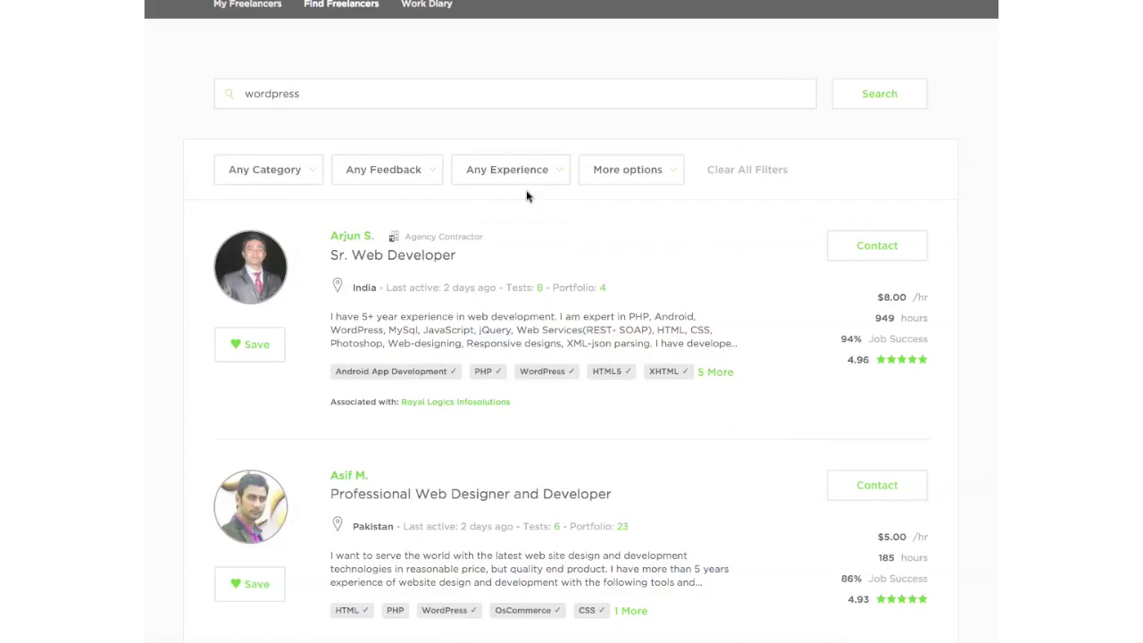
pyautogui.moveTo(483, 236)
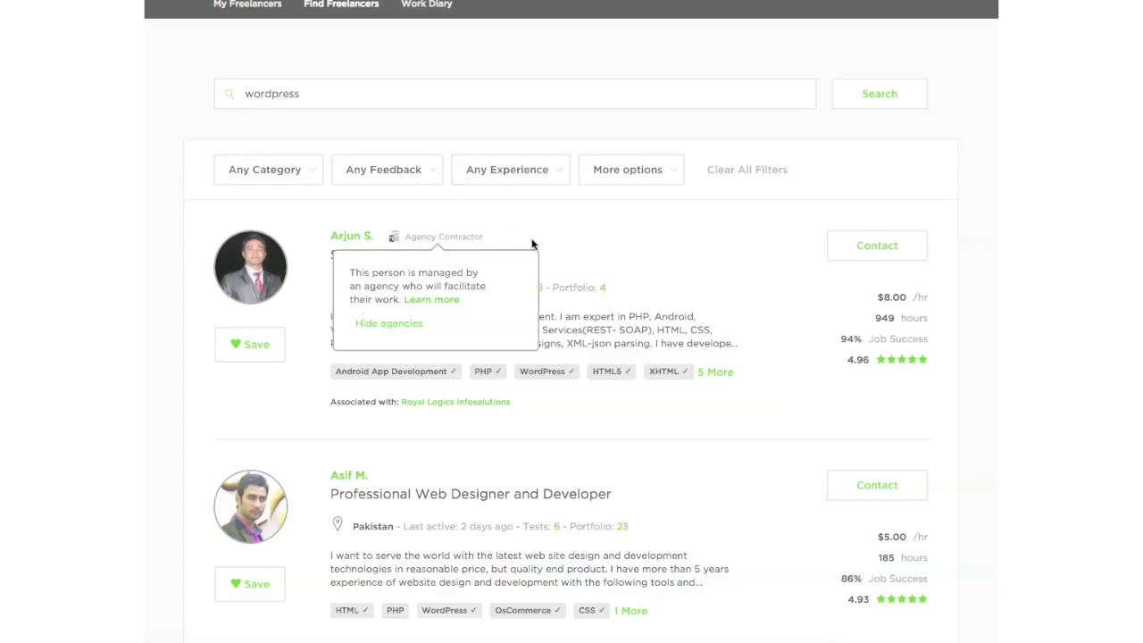
pyautogui.scroll(-1, 533, 238)
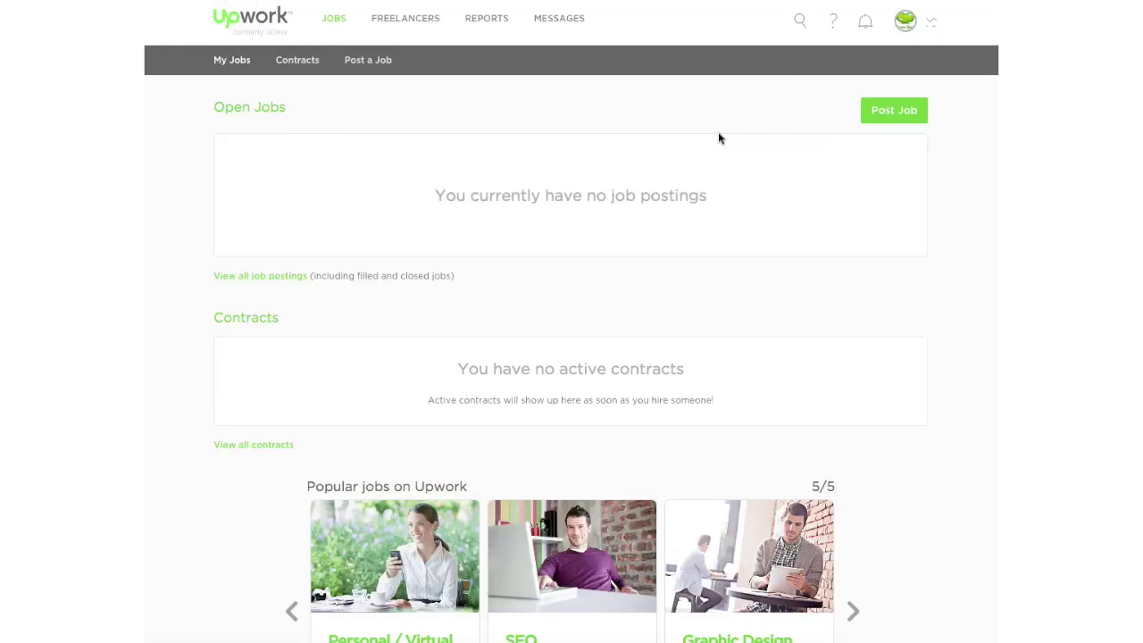
# Start a new job posting, checking which previous jobs can be reused and reviewing the form's fields
pyautogui.click(899, 102)
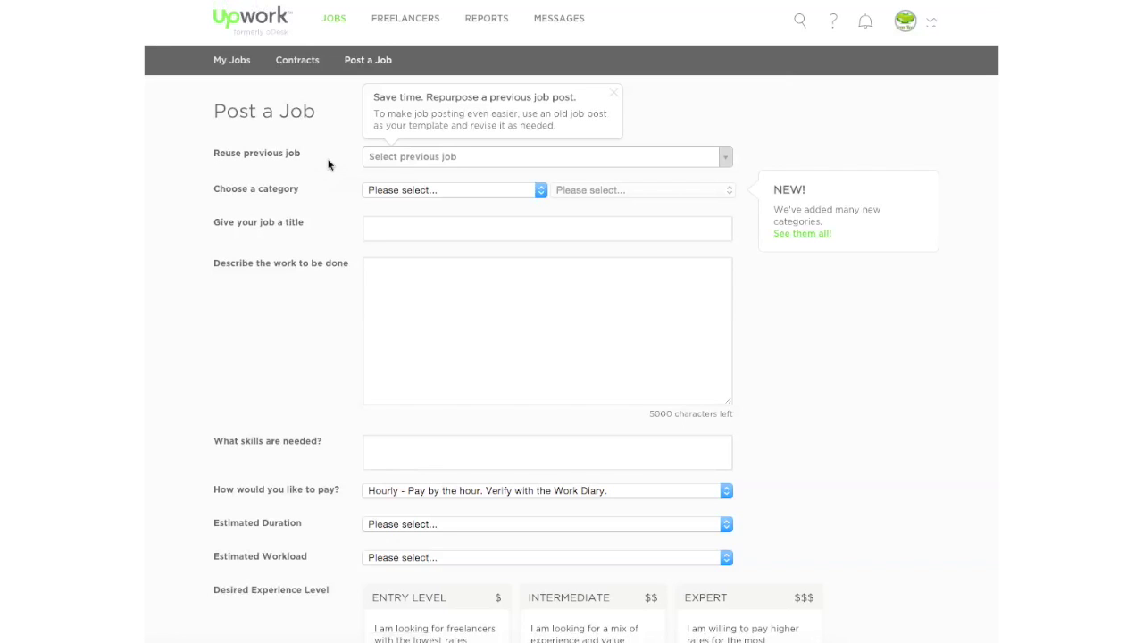
pyautogui.click(523, 164)
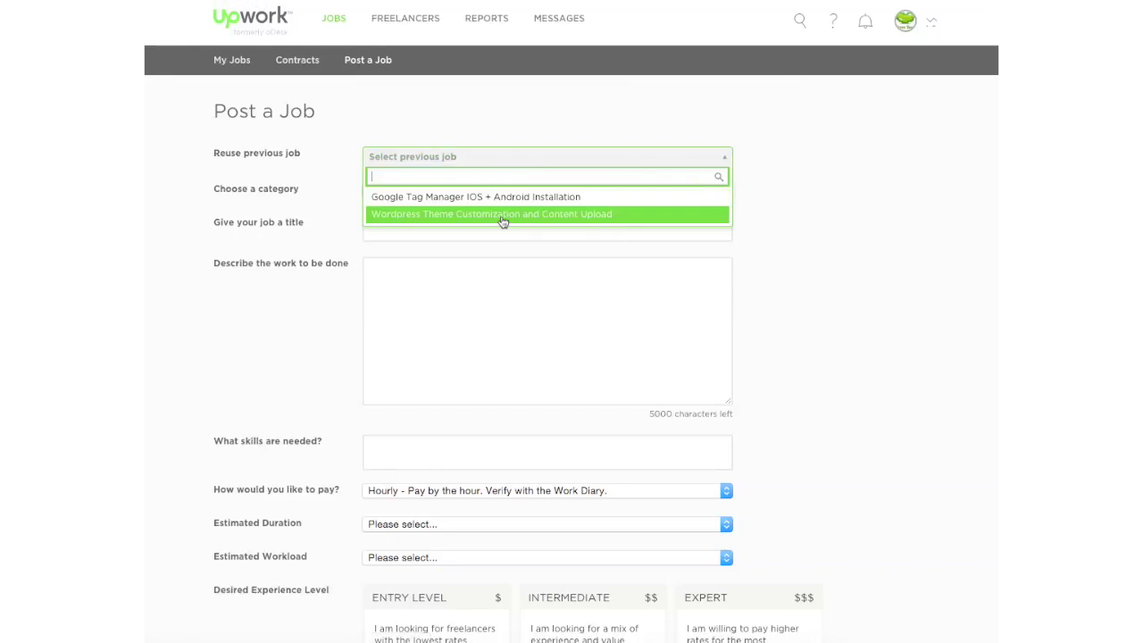
pyautogui.click(234, 165)
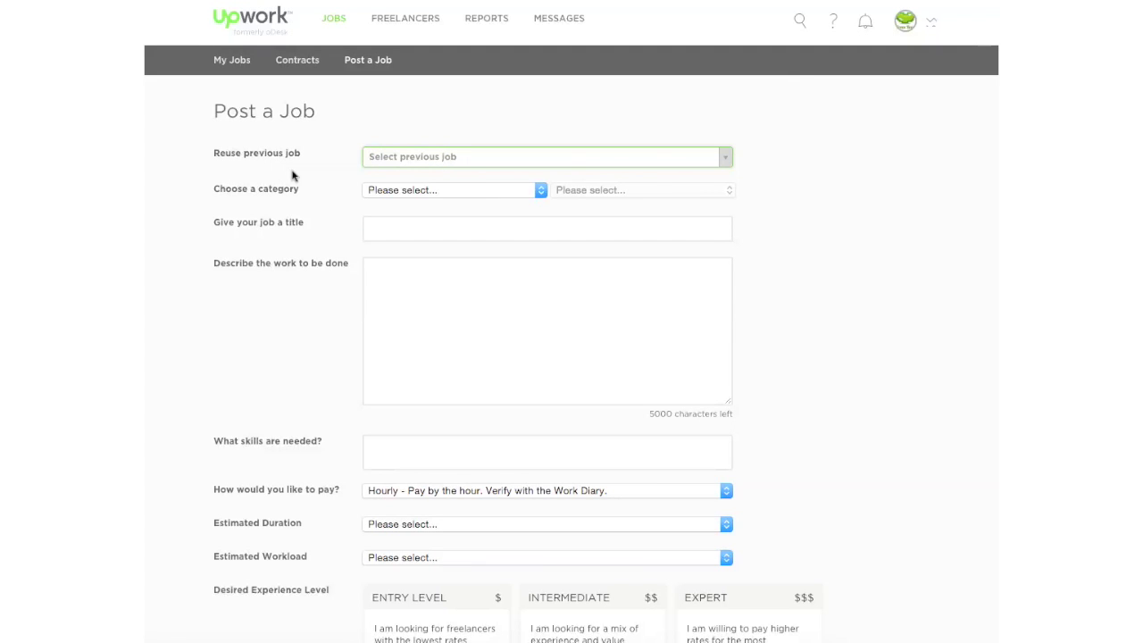
pyautogui.scroll(-1, 291, 152)
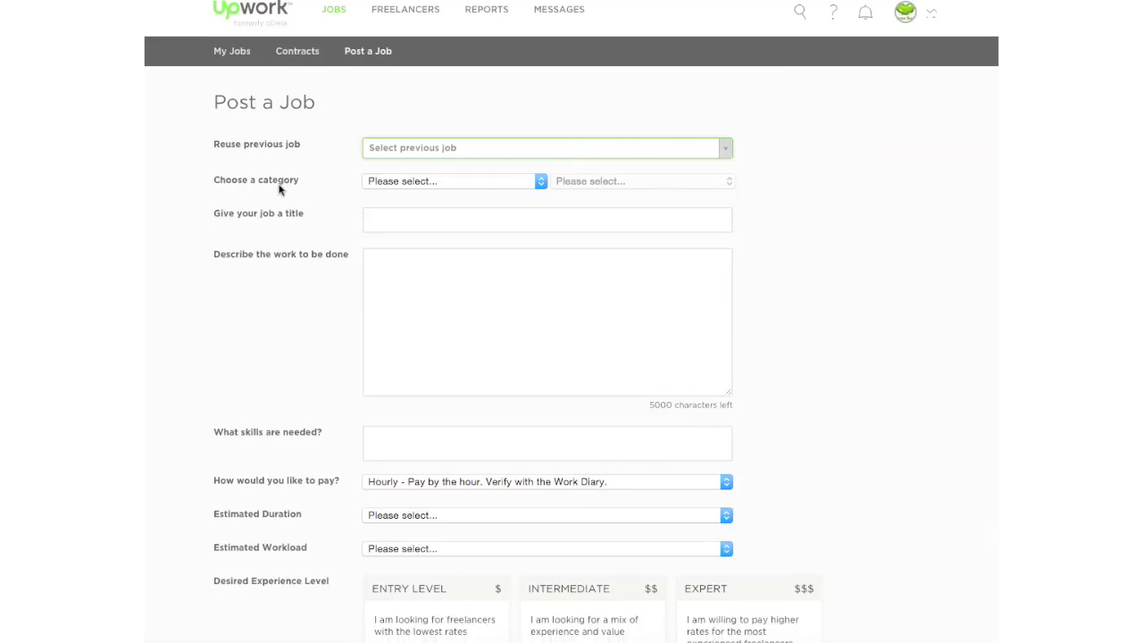
pyautogui.scroll(-1, 294, 187)
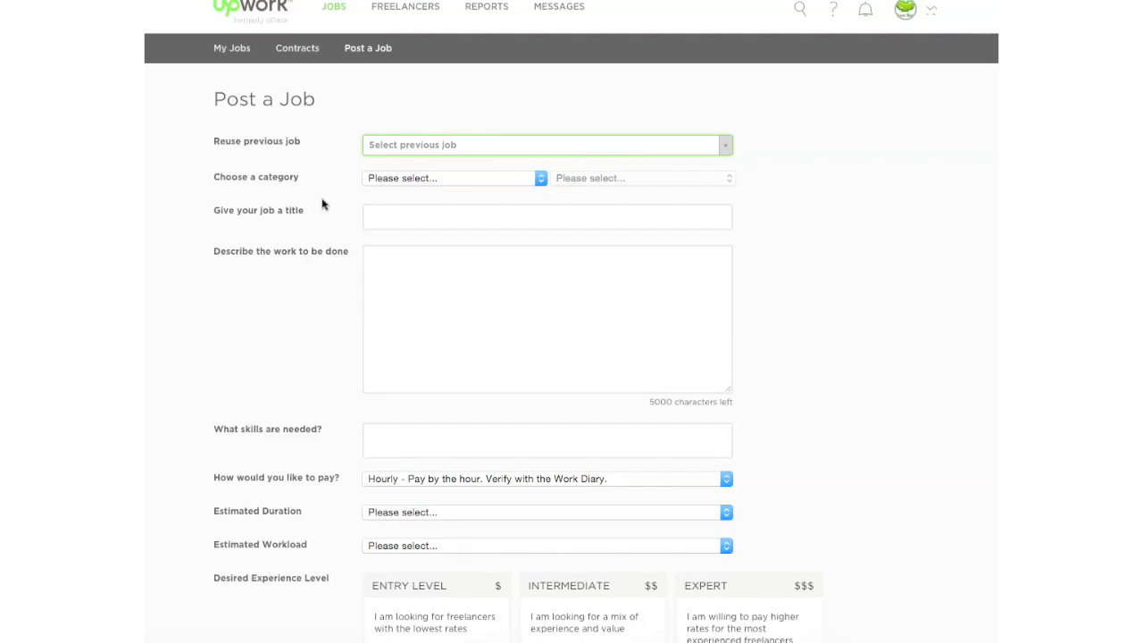
pyautogui.scroll(-2, 288, 204)
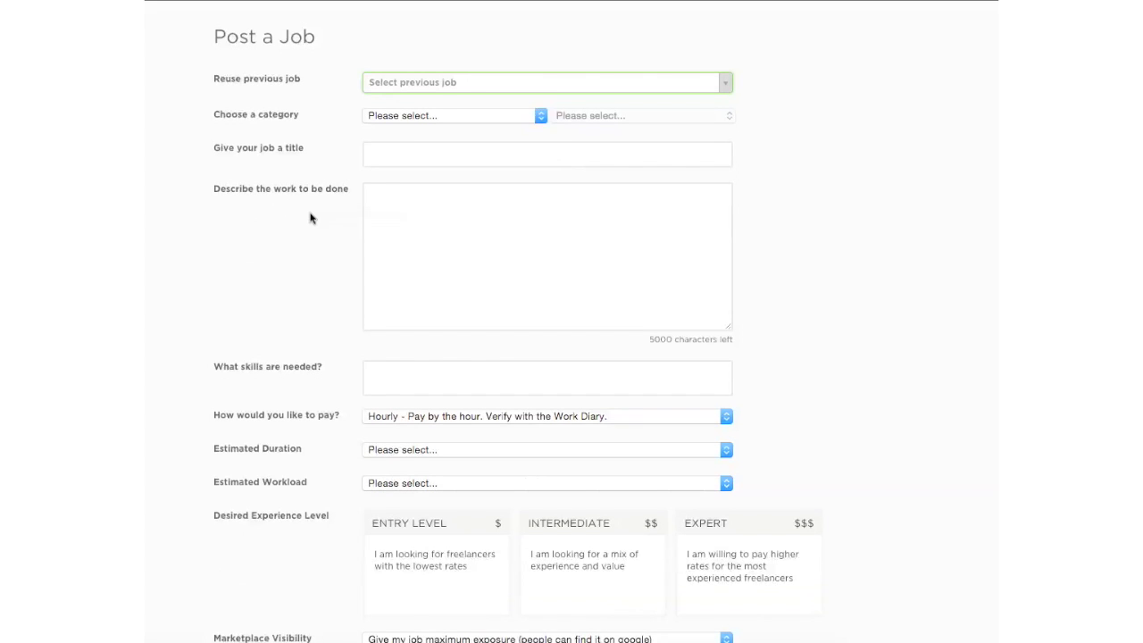
pyautogui.scroll(1, 313, 220)
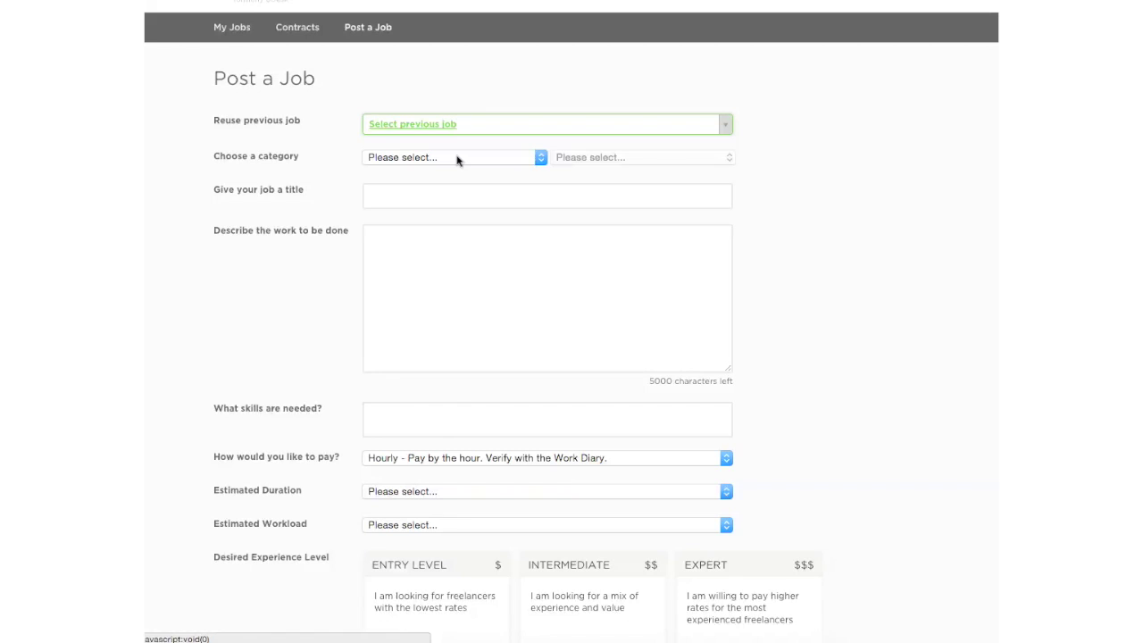
# Set the job's category to Web, Mobile & Software Dev with the subcategory Web Development
pyautogui.click(399, 158)
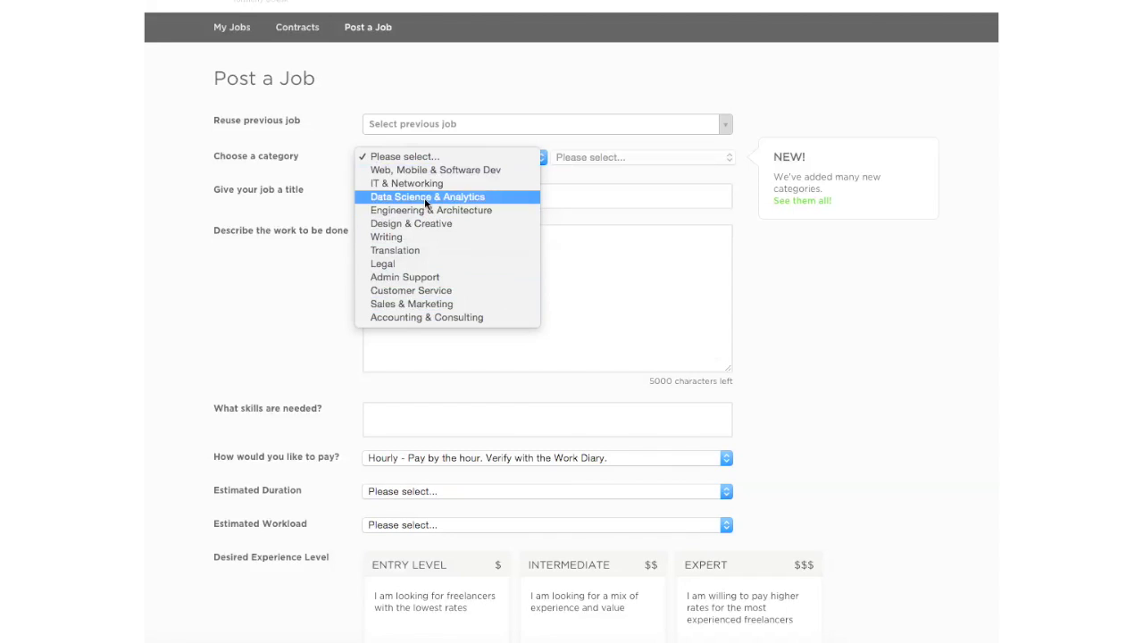
pyautogui.click(424, 171)
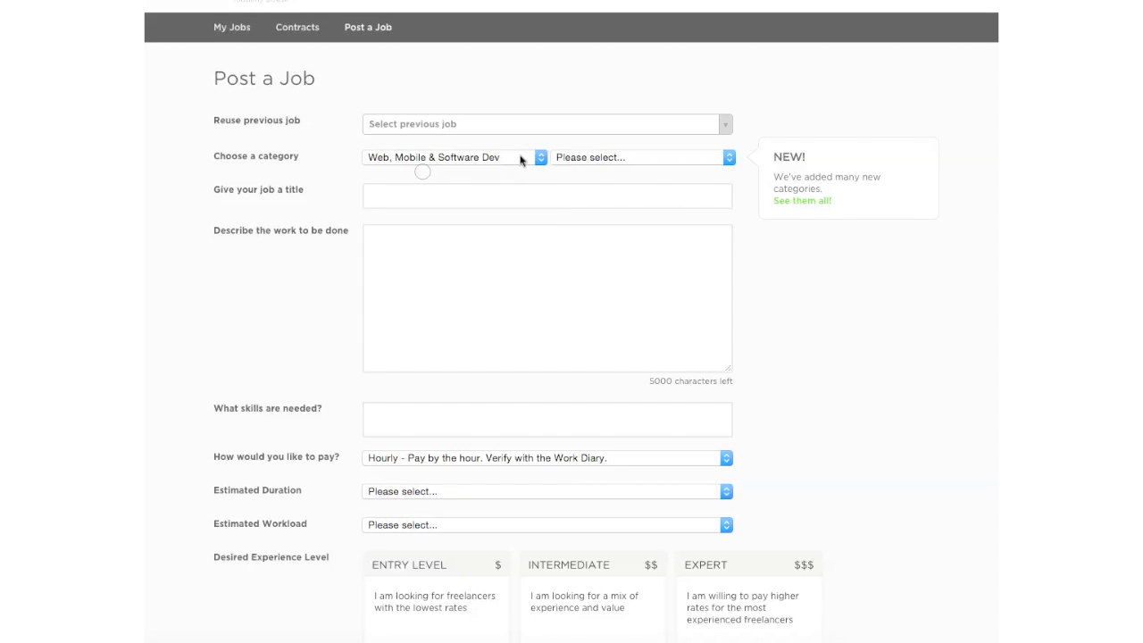
pyautogui.click(604, 157)
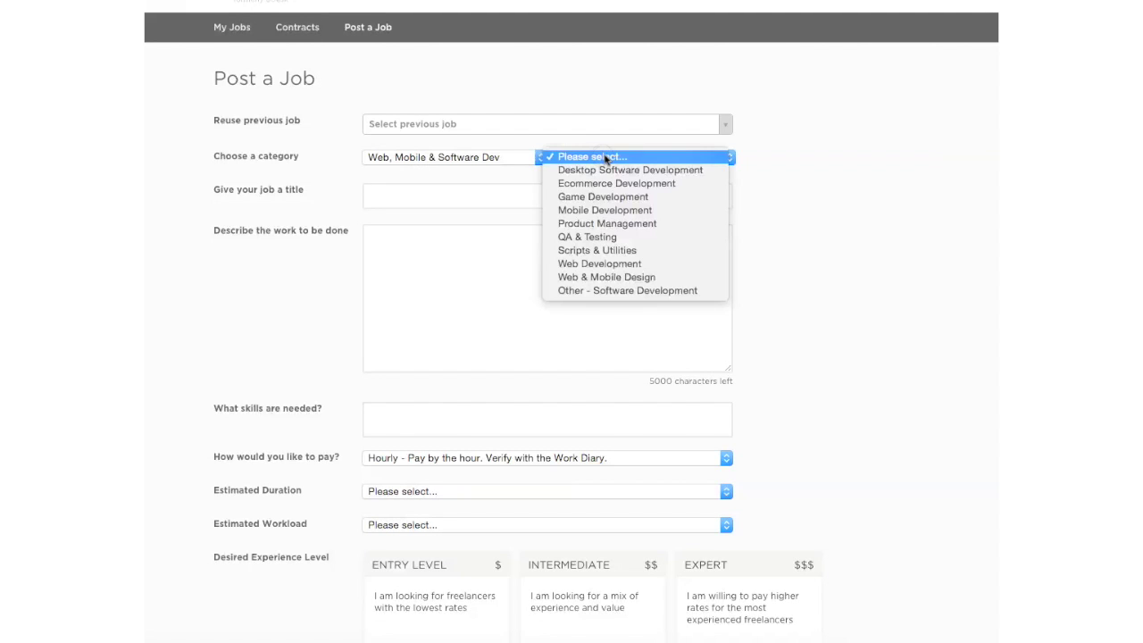
pyautogui.click(629, 265)
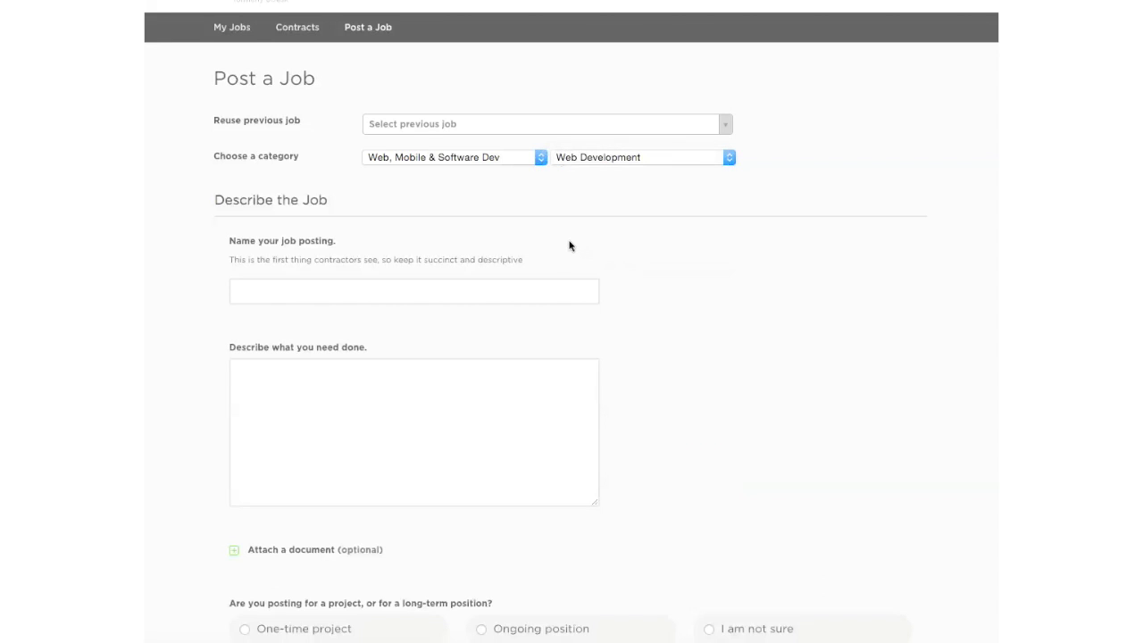
# Name the job posting "Web Developer for Ecommerce Wordpress Website"
pyautogui.click(273, 291)
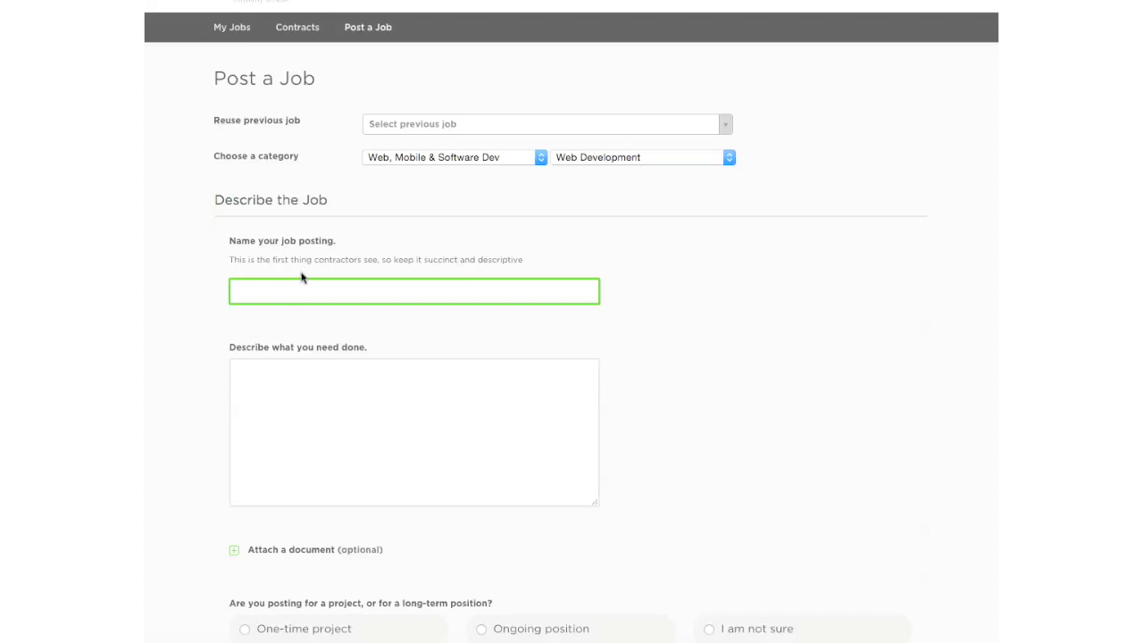
pyautogui.write('Web Developer for Wordpress')
pyautogui.click(327, 291)
pyautogui.write('Ecommerce Wordpress')
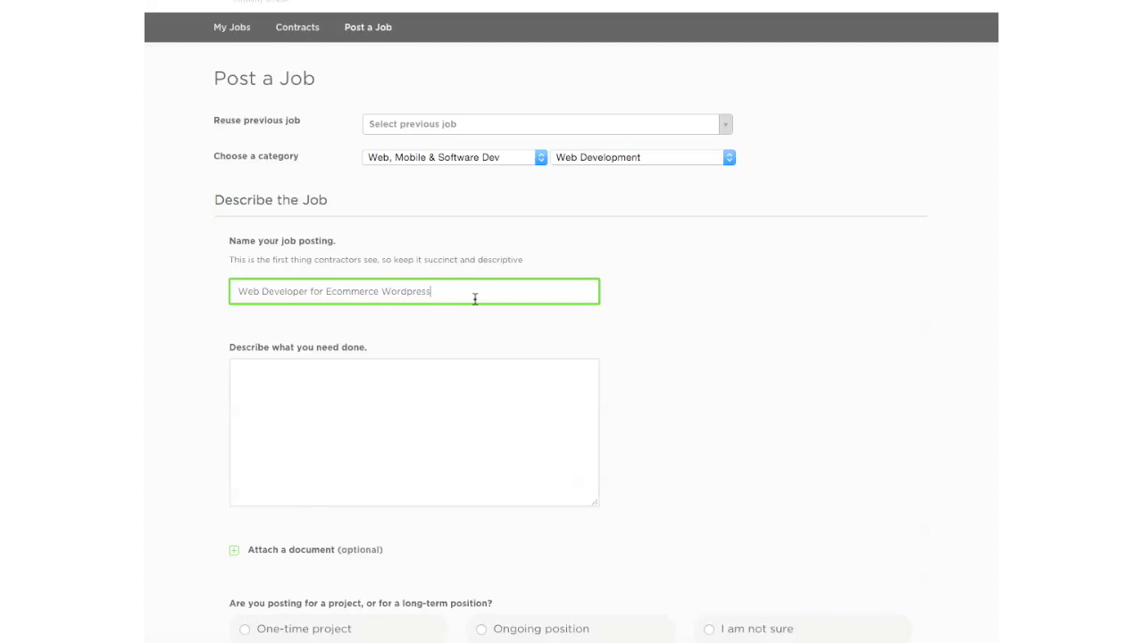
pyautogui.click(476, 298)
pyautogui.write('WE')
pyautogui.click(495, 413)
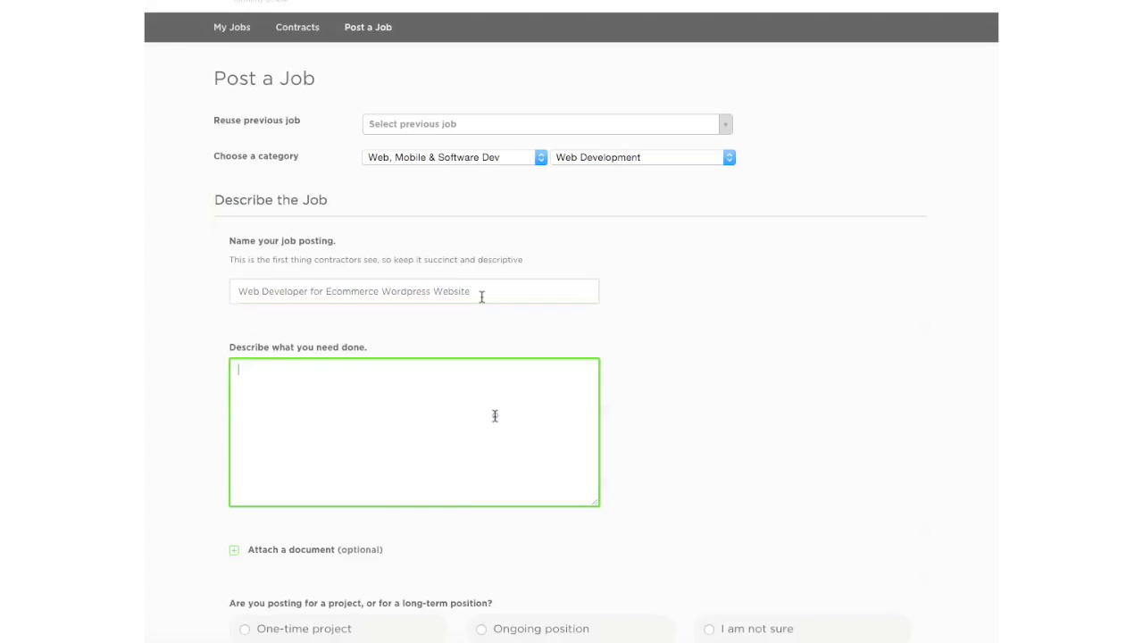
# Classify the job as a One-time project best described as "Develop website from scratch"
pyautogui.scroll(-2, 483, 411)
pyautogui.click(374, 330)
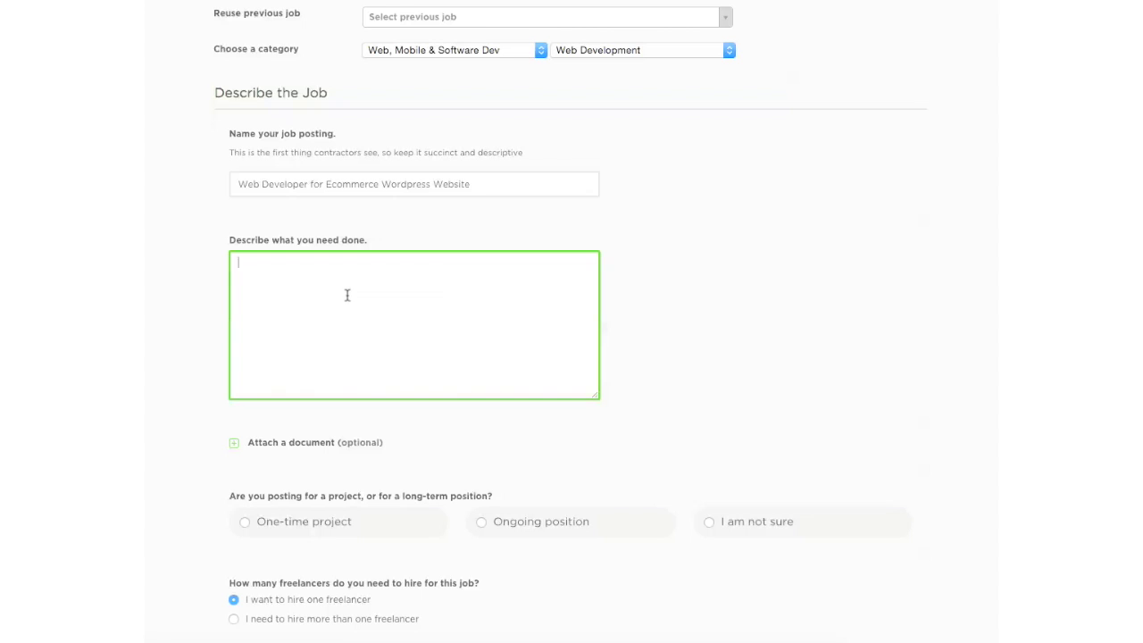
pyautogui.scroll(-2, 395, 288)
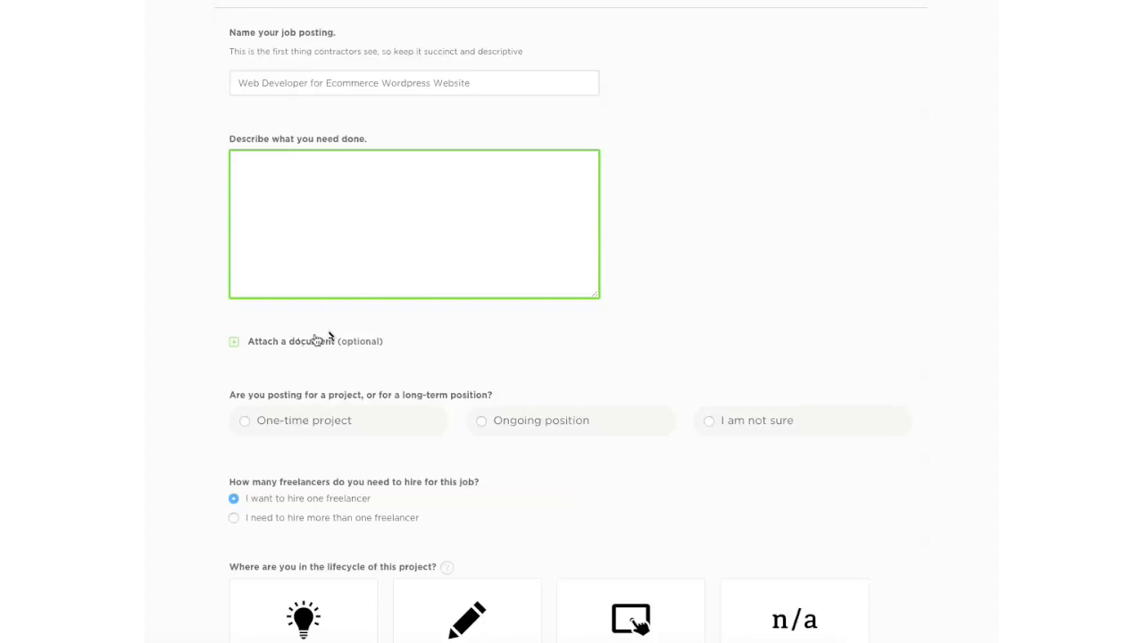
pyautogui.scroll(-1, 340, 323)
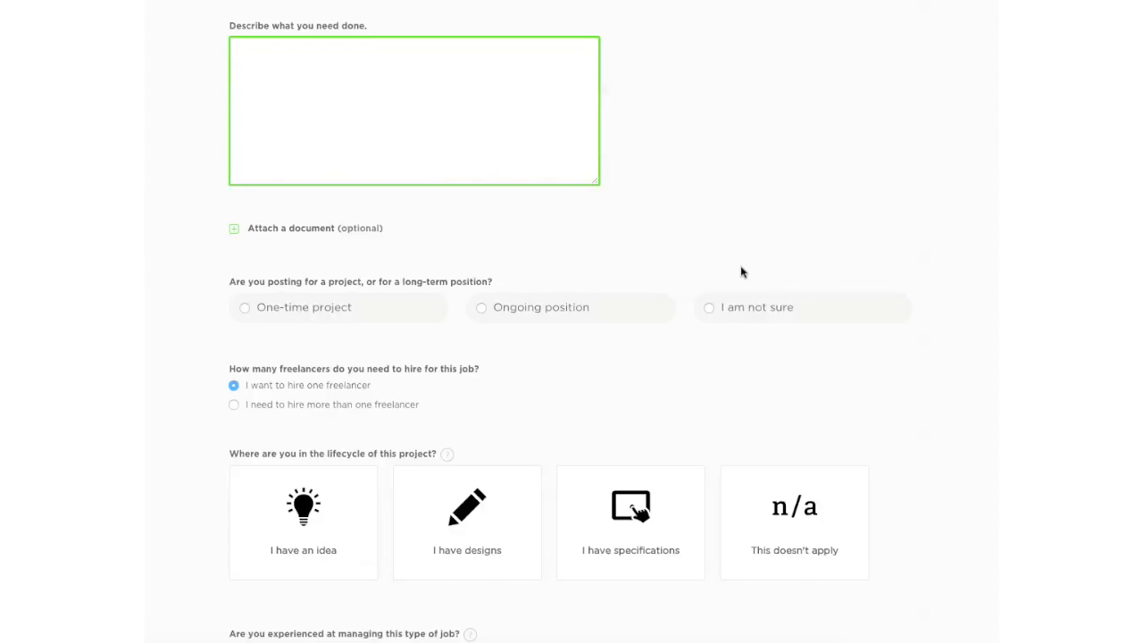
pyautogui.click(743, 328)
pyautogui.click(748, 315)
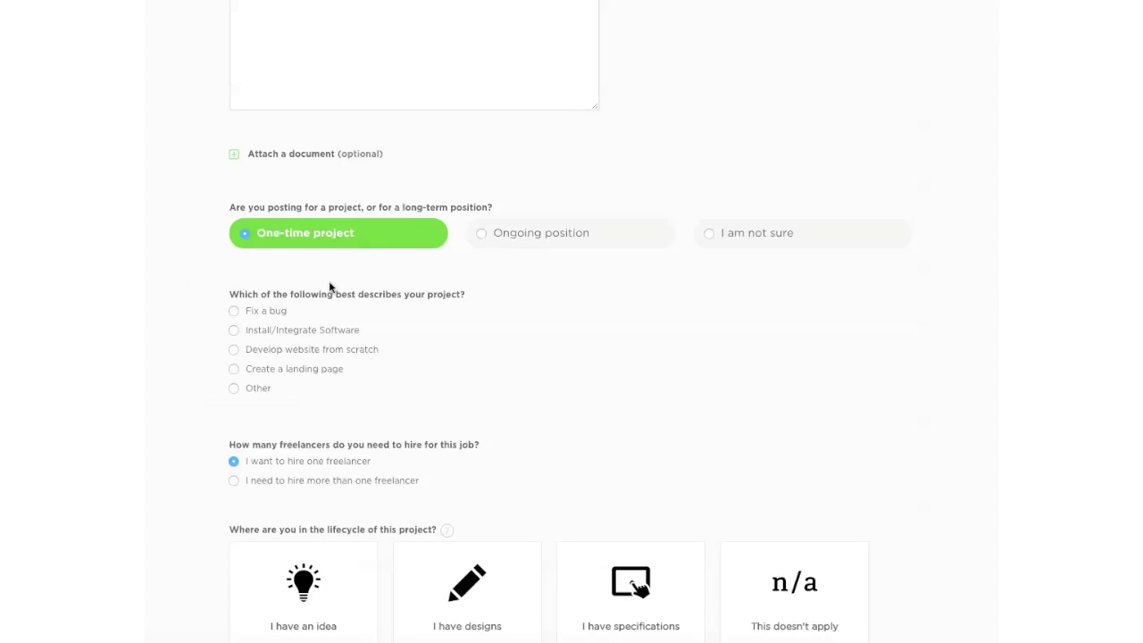
pyautogui.click(234, 349)
# Set the project's lifecycle stage to "I have specifications" and answer No to being experienced at managing this type of job
pyautogui.scroll(-1, 190, 409)
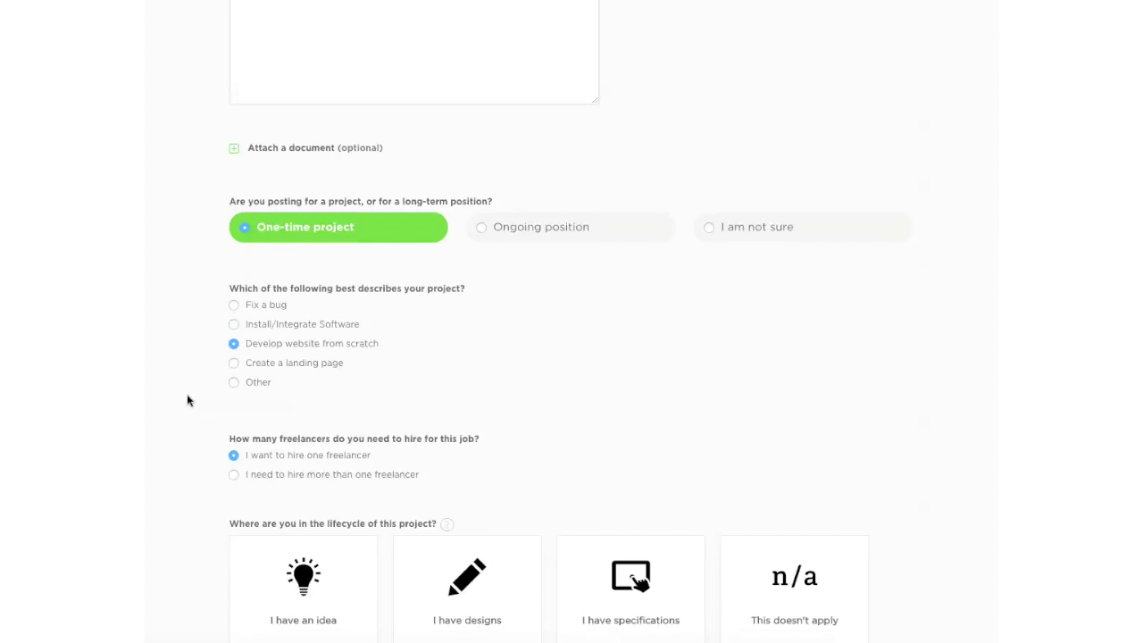
pyautogui.scroll(-1, 191, 398)
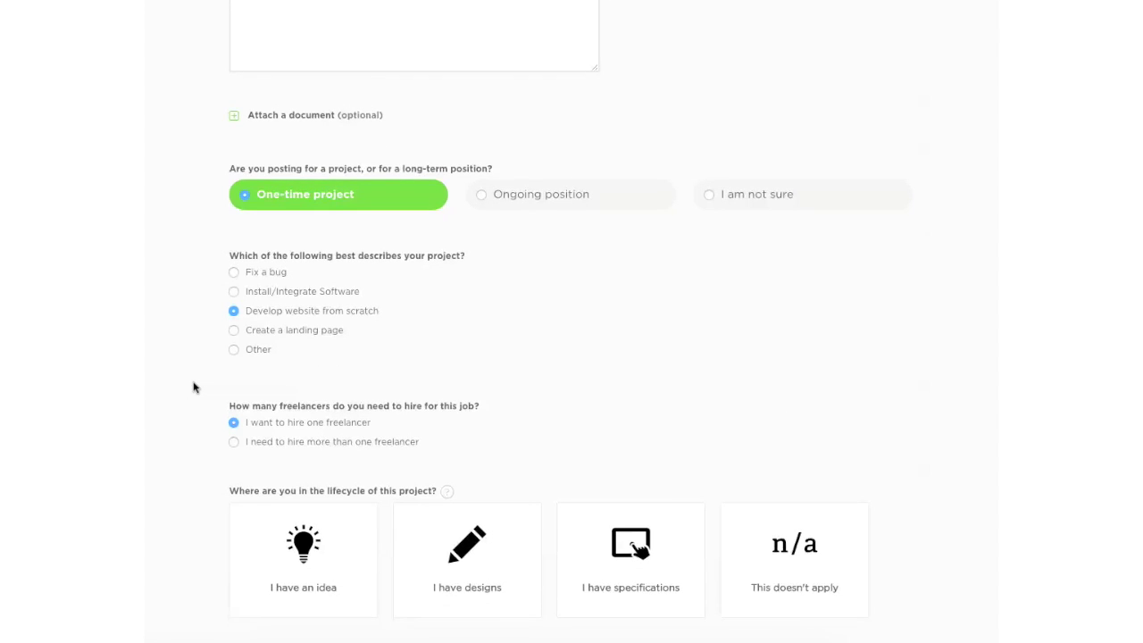
pyautogui.scroll(-1, 192, 393)
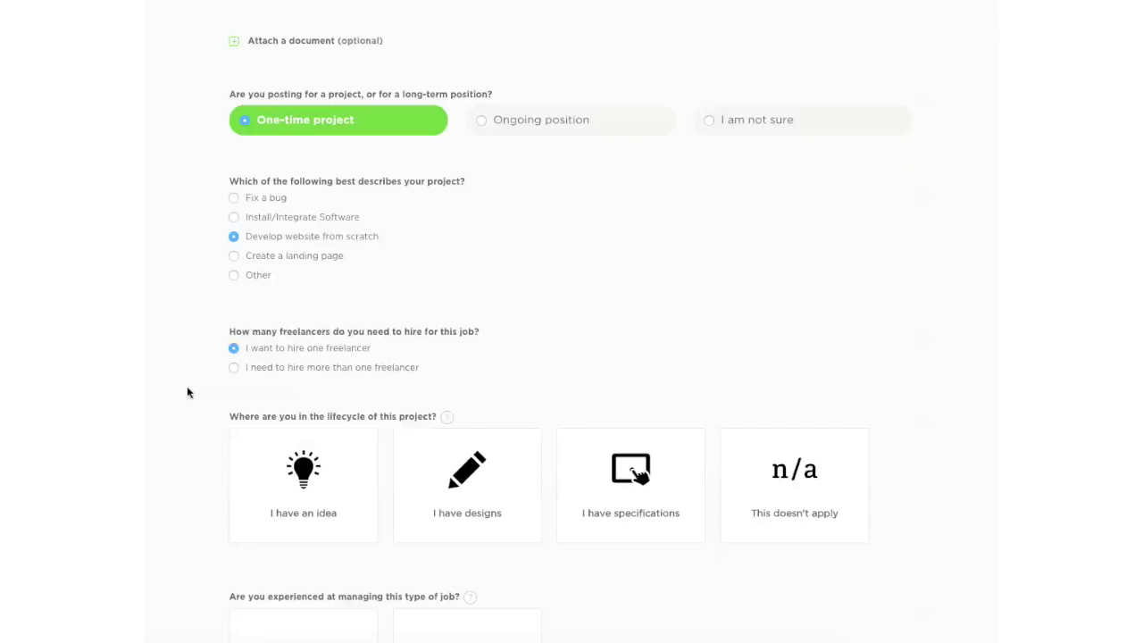
pyautogui.scroll(-1, 205, 366)
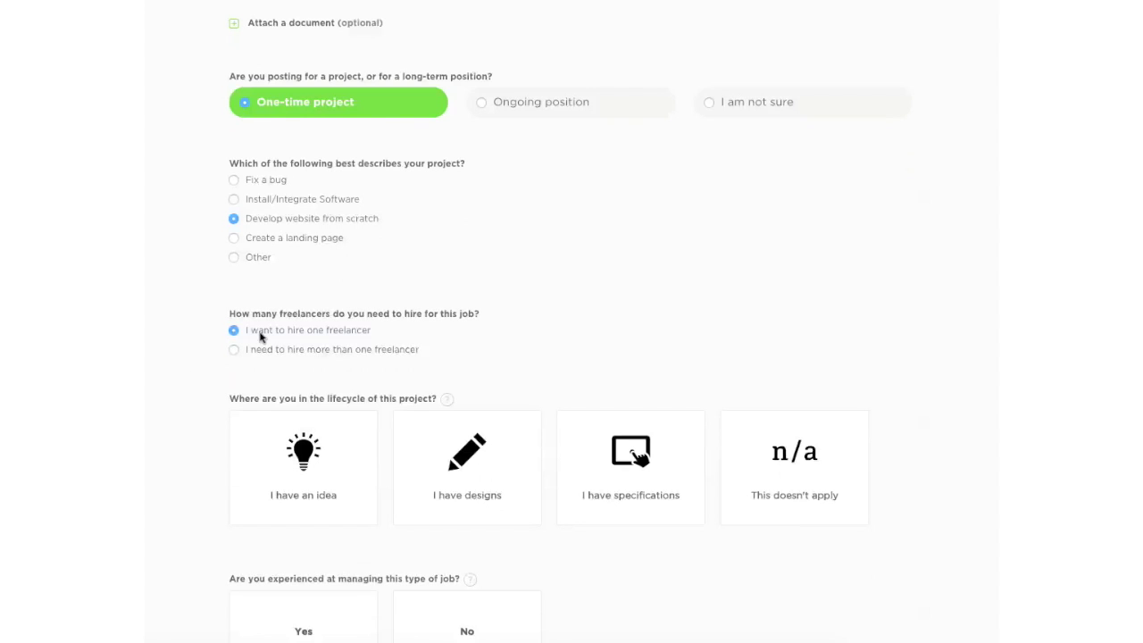
pyautogui.scroll(-1, 261, 354)
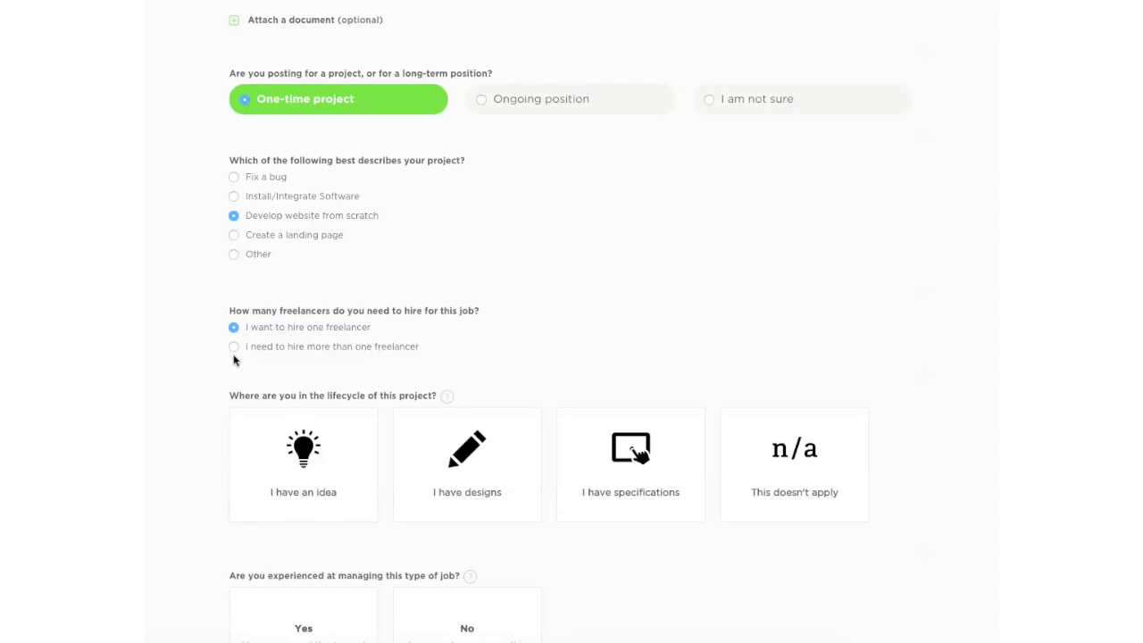
pyautogui.scroll(-1, 215, 349)
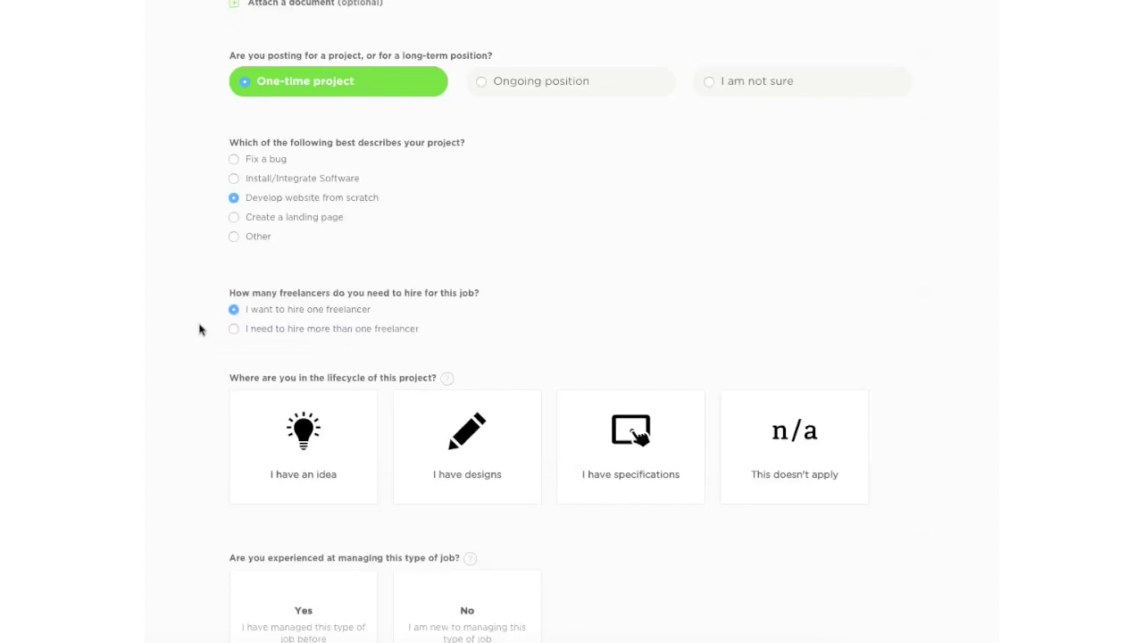
pyautogui.scroll(-3, 195, 321)
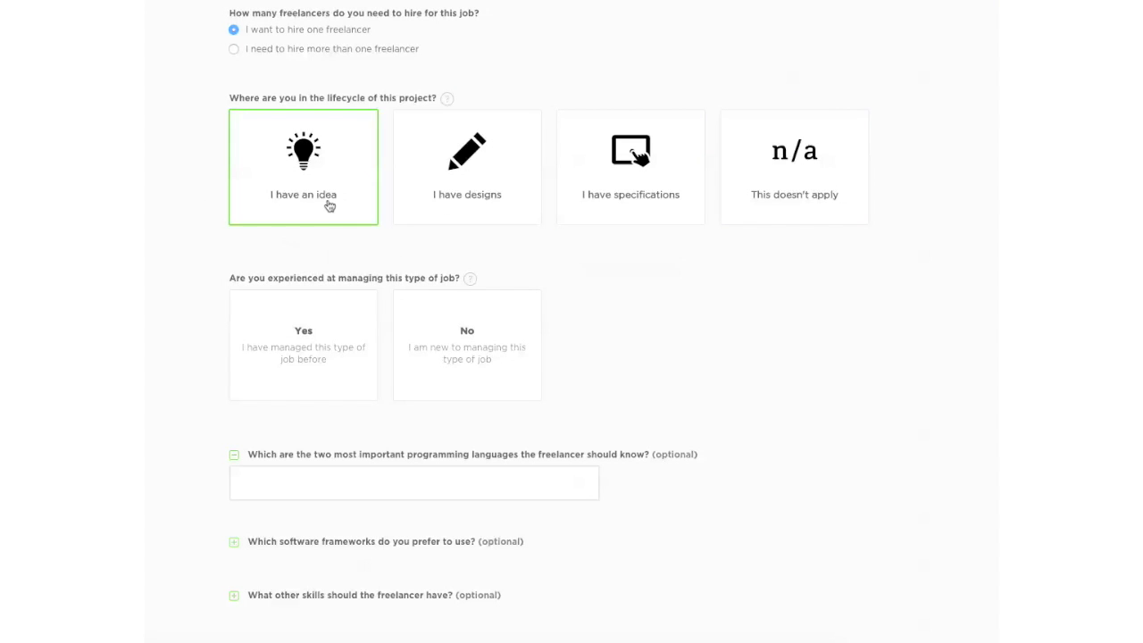
pyautogui.click(453, 185)
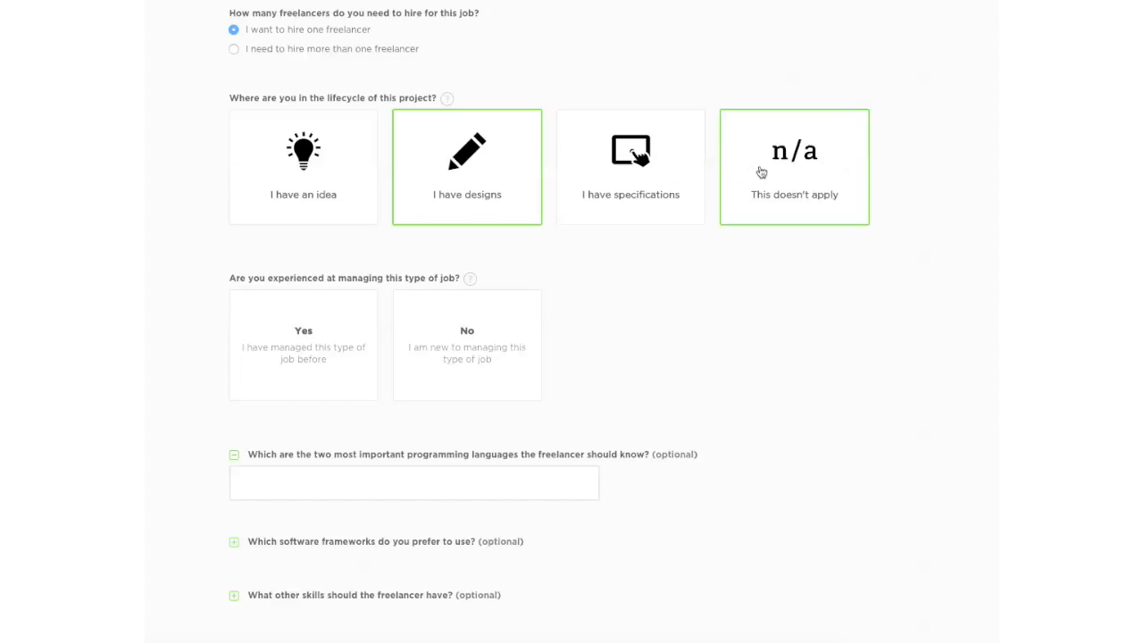
pyautogui.click(704, 179)
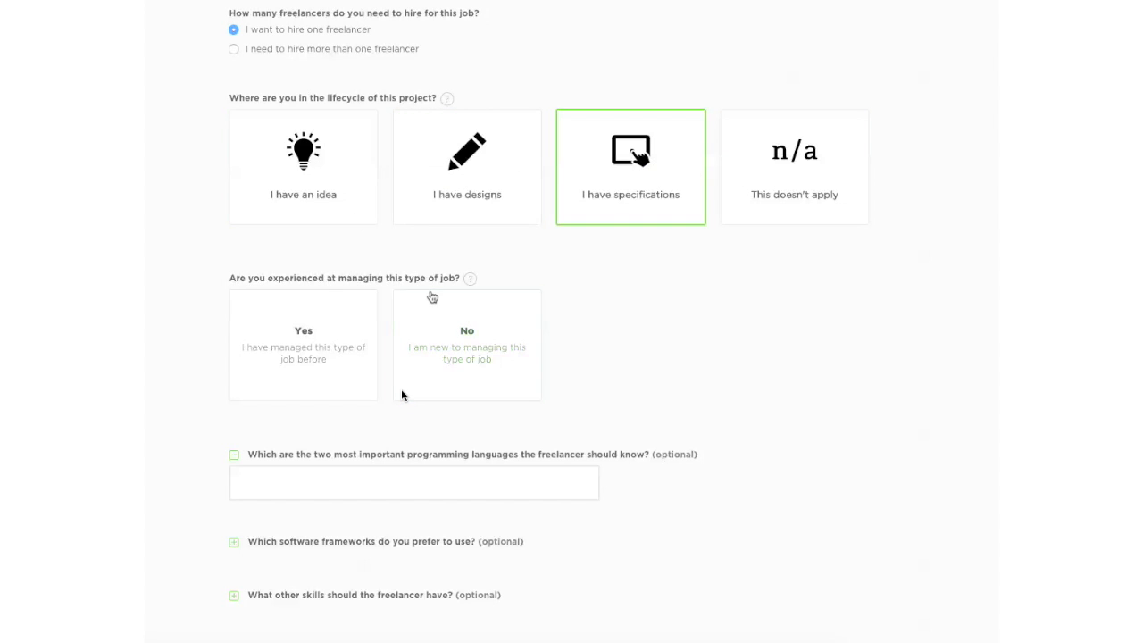
pyautogui.scroll(-1, 259, 246)
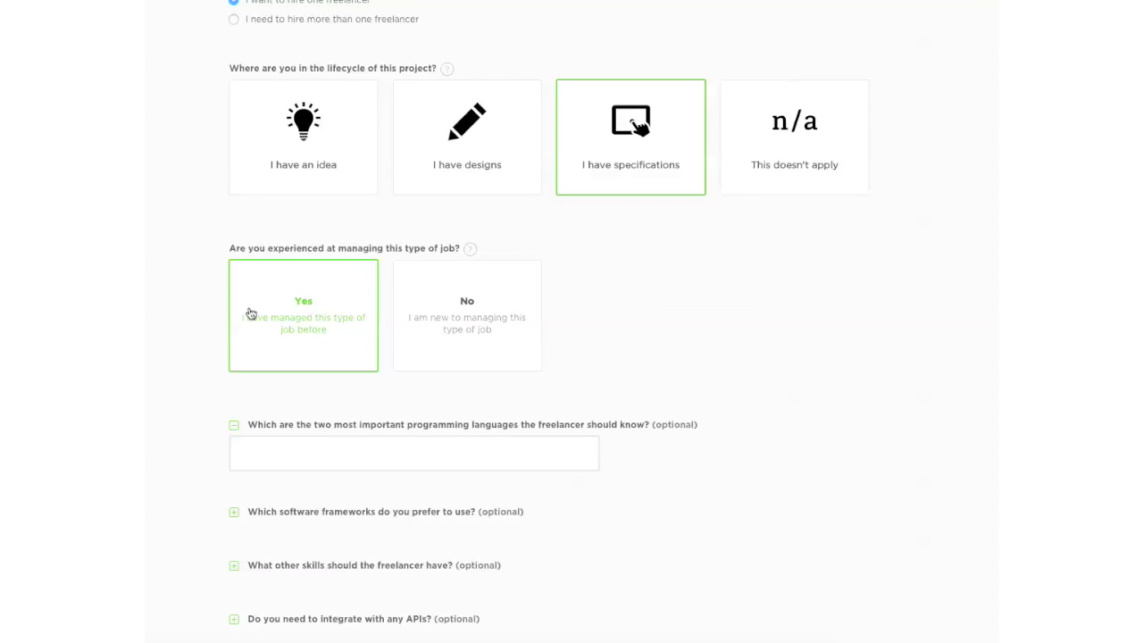
pyautogui.click(424, 347)
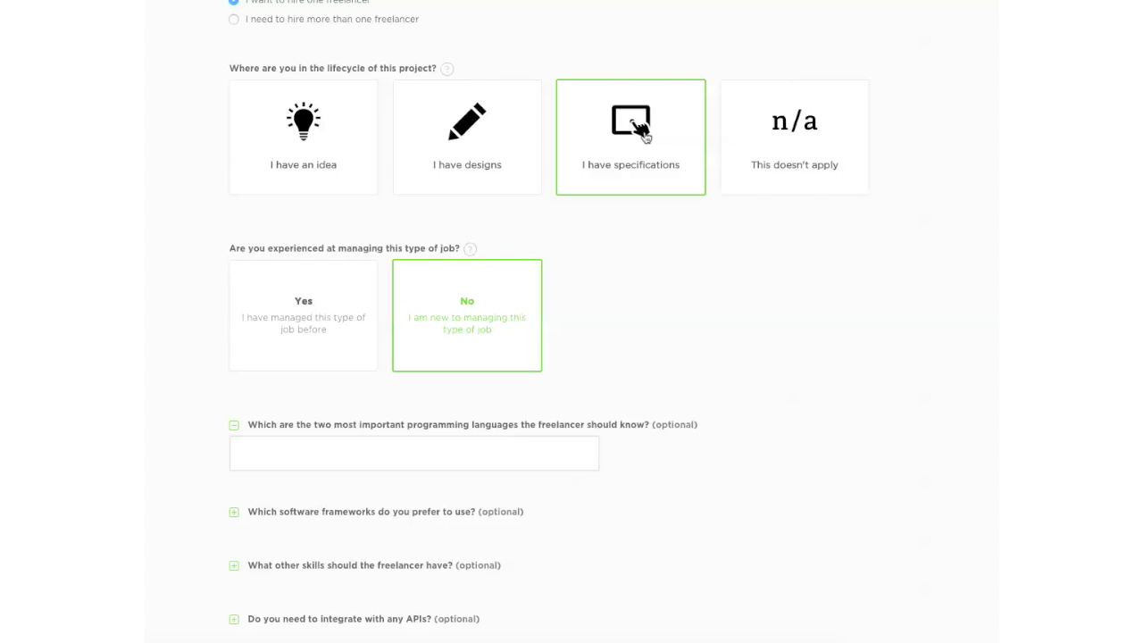
# Add html and css as the two most important programming languages the freelancer should know
pyautogui.scroll(-2, 597, 250)
pyautogui.scroll(-3, 431, 330)
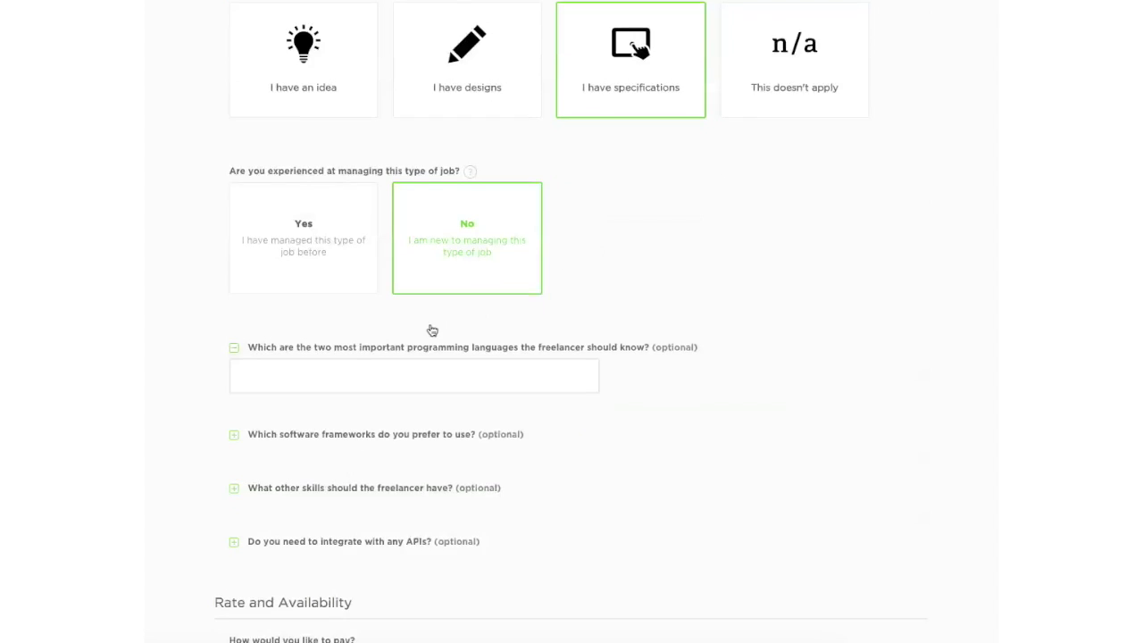
pyautogui.click(286, 357)
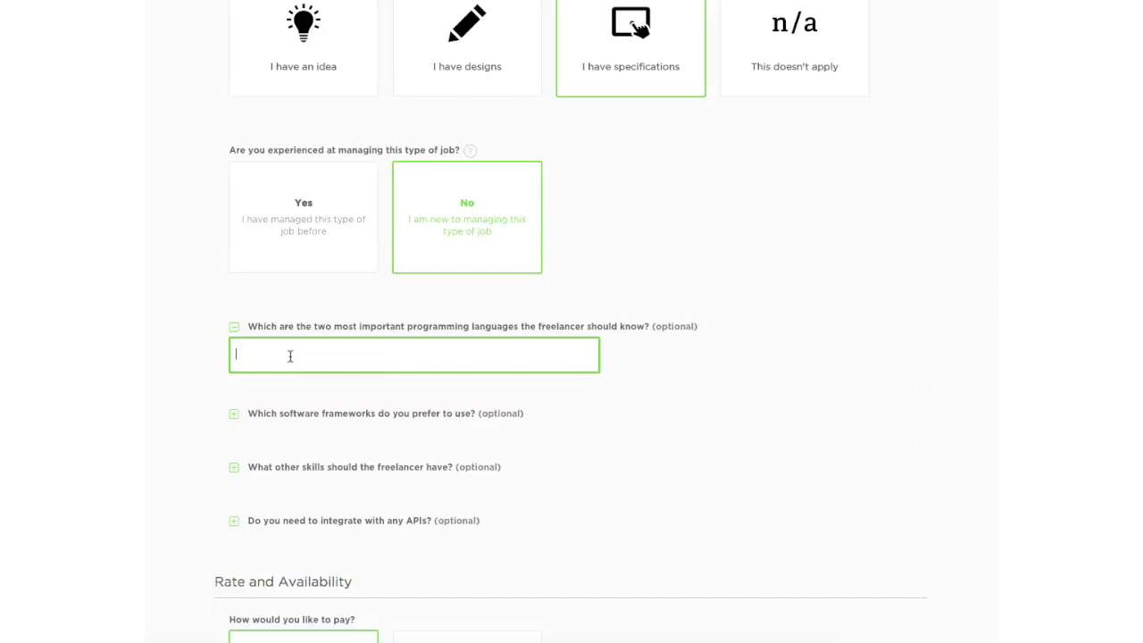
pyautogui.write('HTML C')
pyautogui.press('BackSpace')
pyautogui.press('BackSpace')
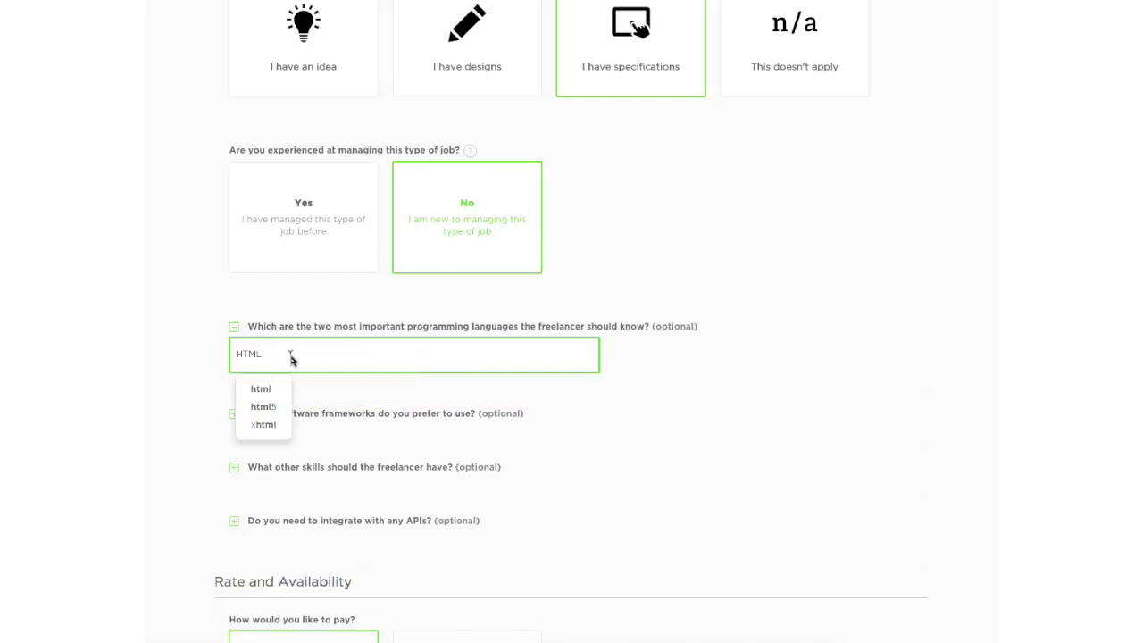
pyautogui.click(279, 391)
pyautogui.write('CSS')
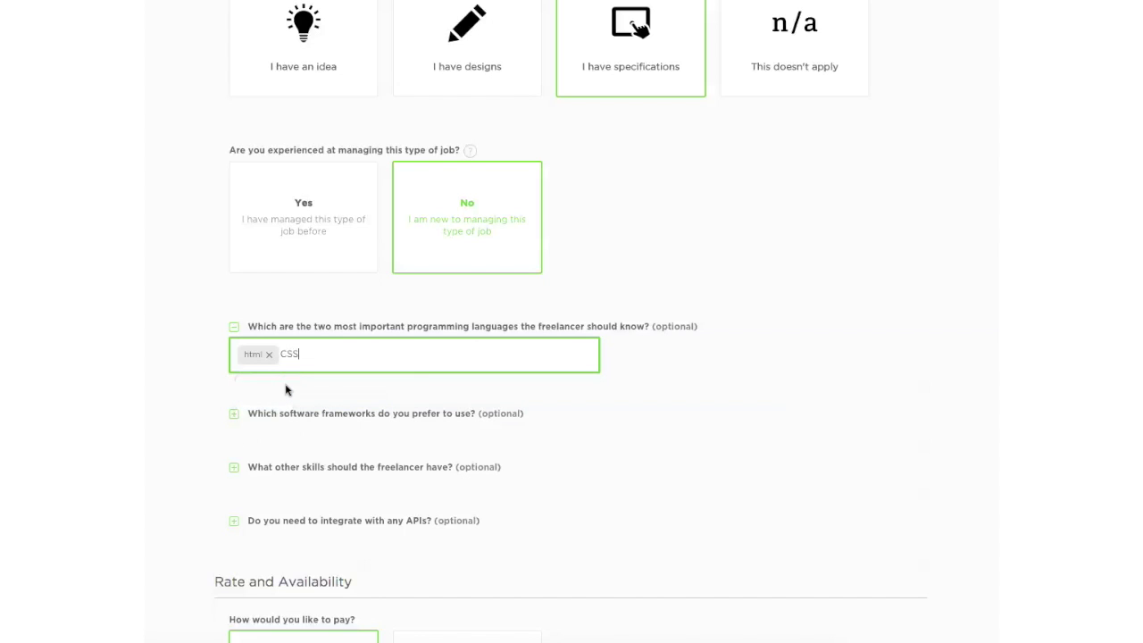
pyautogui.click(302, 390)
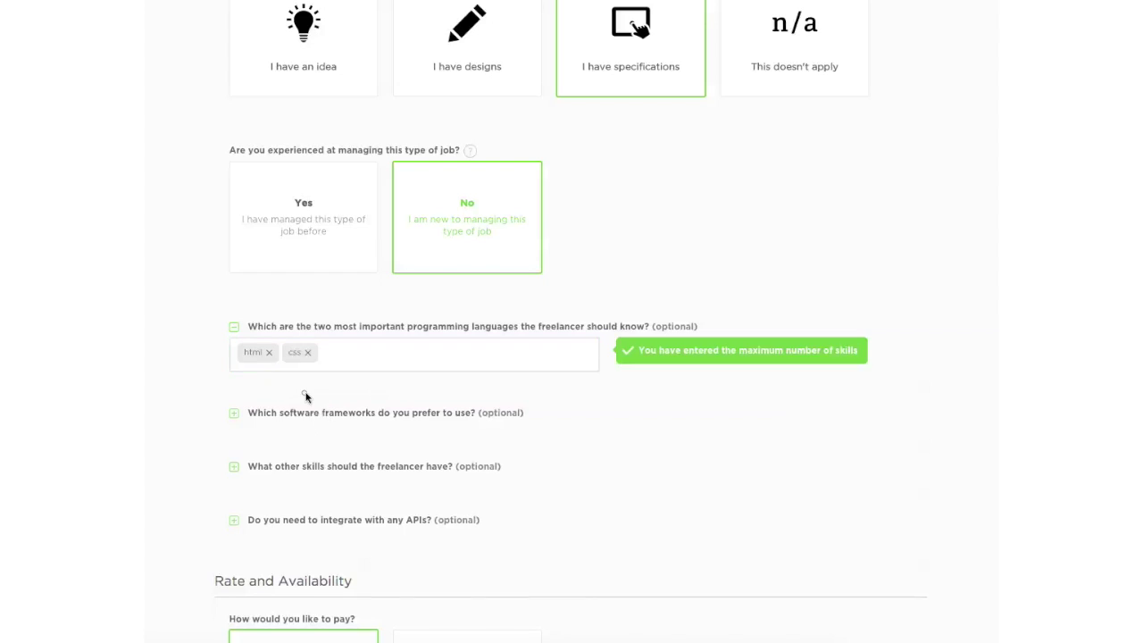
# Try to enter wordpress as a preferred software framework, and clear the entry
pyautogui.scroll(-1, 362, 380)
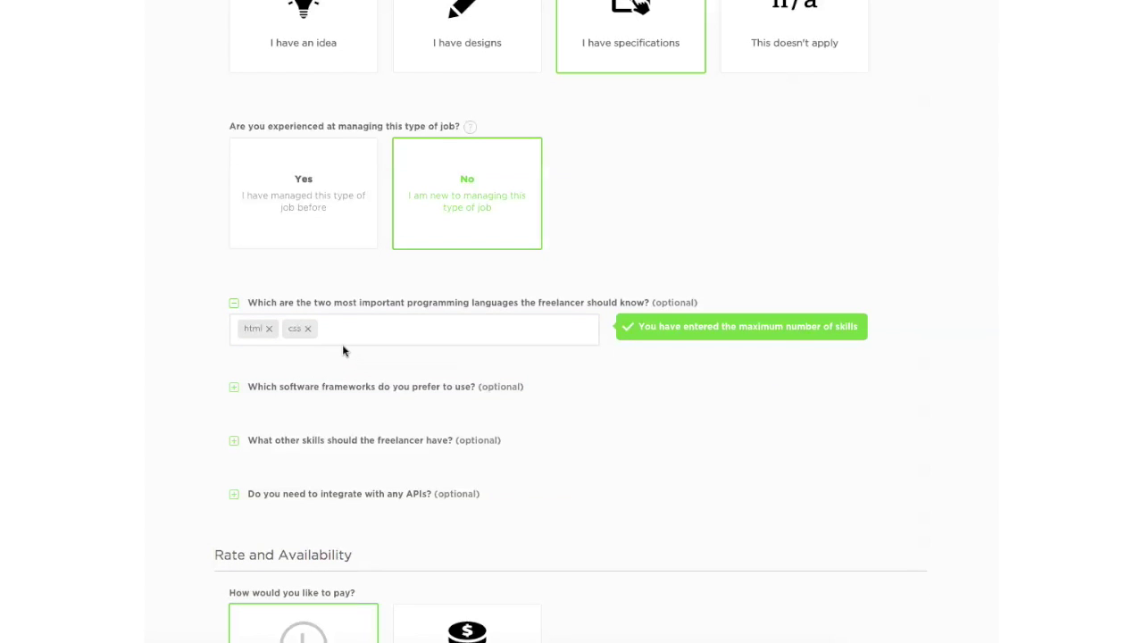
pyautogui.scroll(-1, 209, 276)
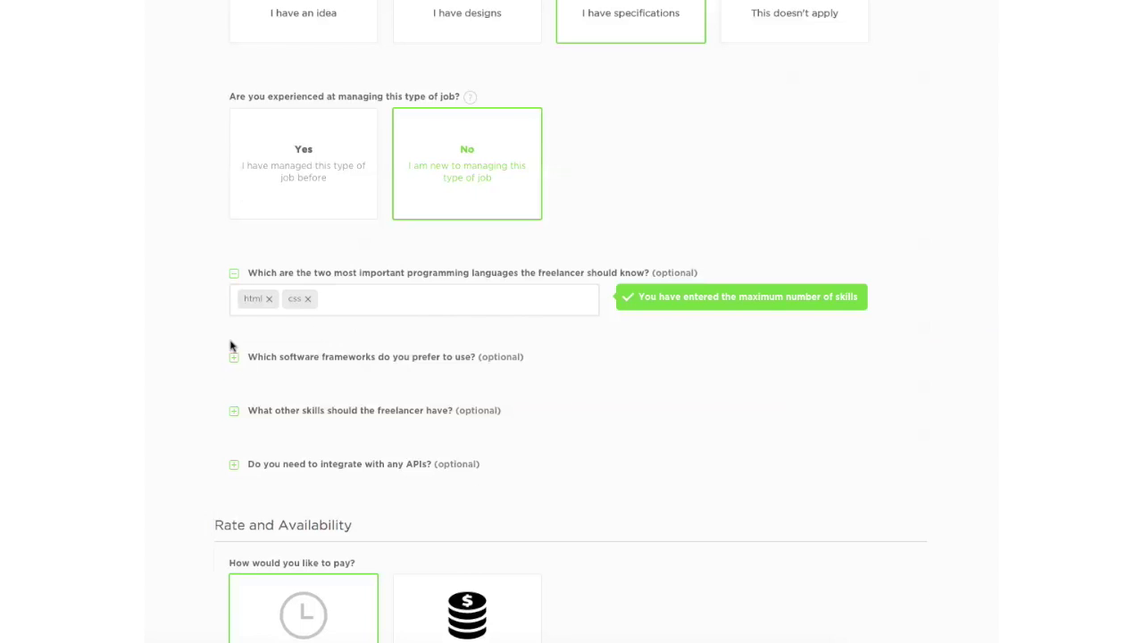
pyautogui.click(236, 359)
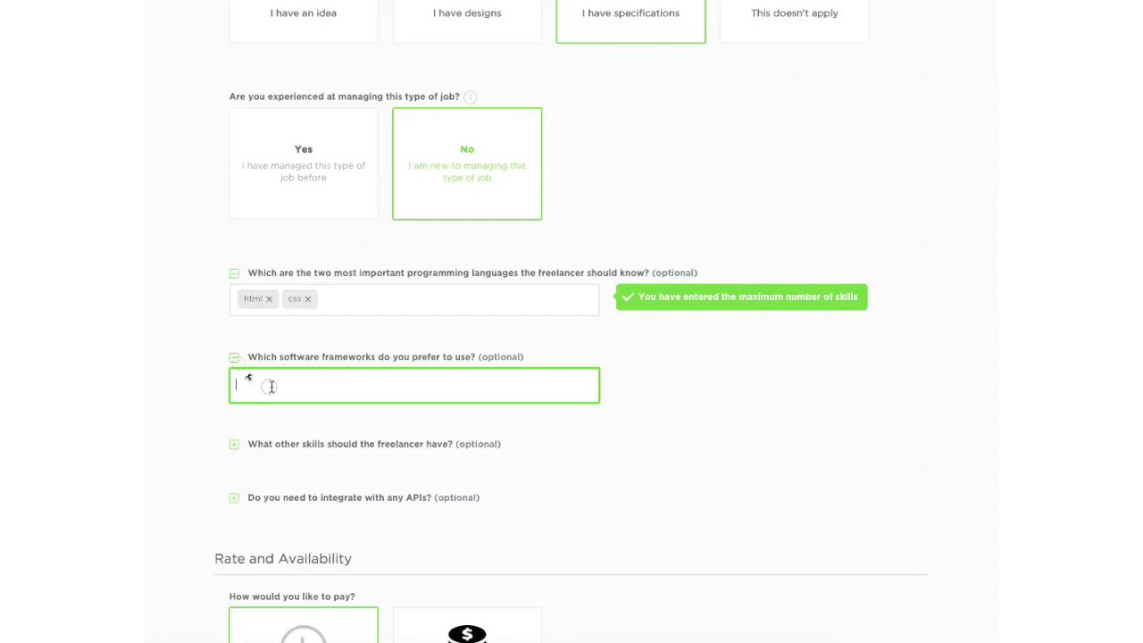
pyautogui.write('wordpress')
pyautogui.press('BackSpace')
pyautogui.press('BackSpace')
pyautogui.press('BackSpace')
pyautogui.press('BackSpace')
pyautogui.press('BackSpace')
pyautogui.press('BackSpace')
pyautogui.press('BackSpace')
pyautogui.press('BackSpace')
pyautogui.press('BackSpace')
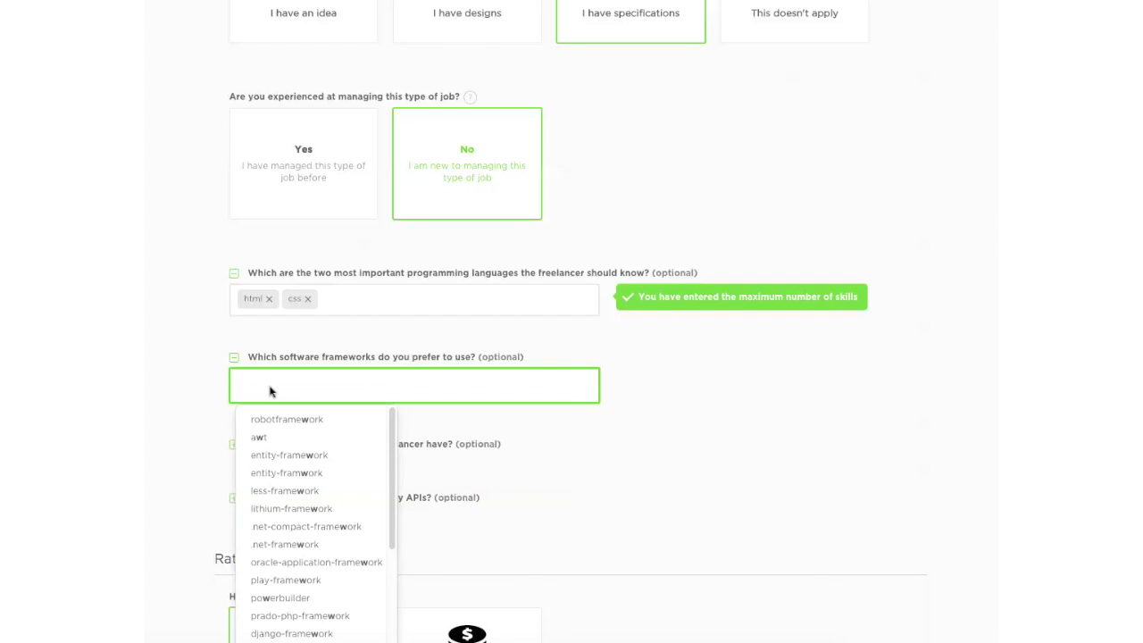
pyautogui.click(193, 407)
# Add wordpress, graphic-design and web-design as the other skills the freelancer should have
pyautogui.scroll(-1, 262, 395)
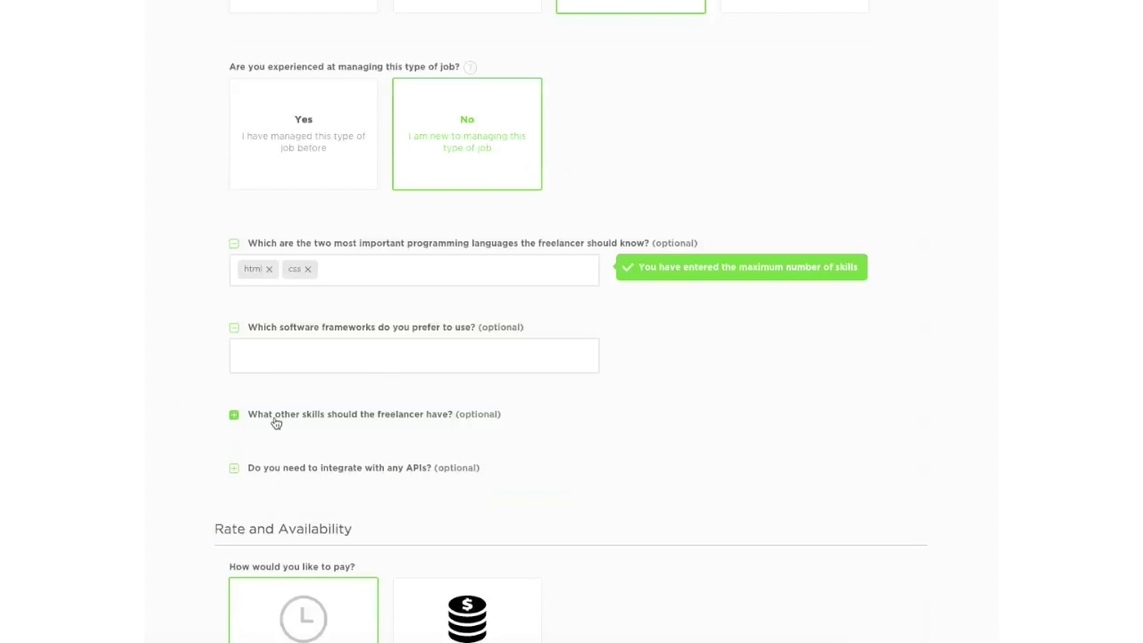
pyautogui.click(271, 413)
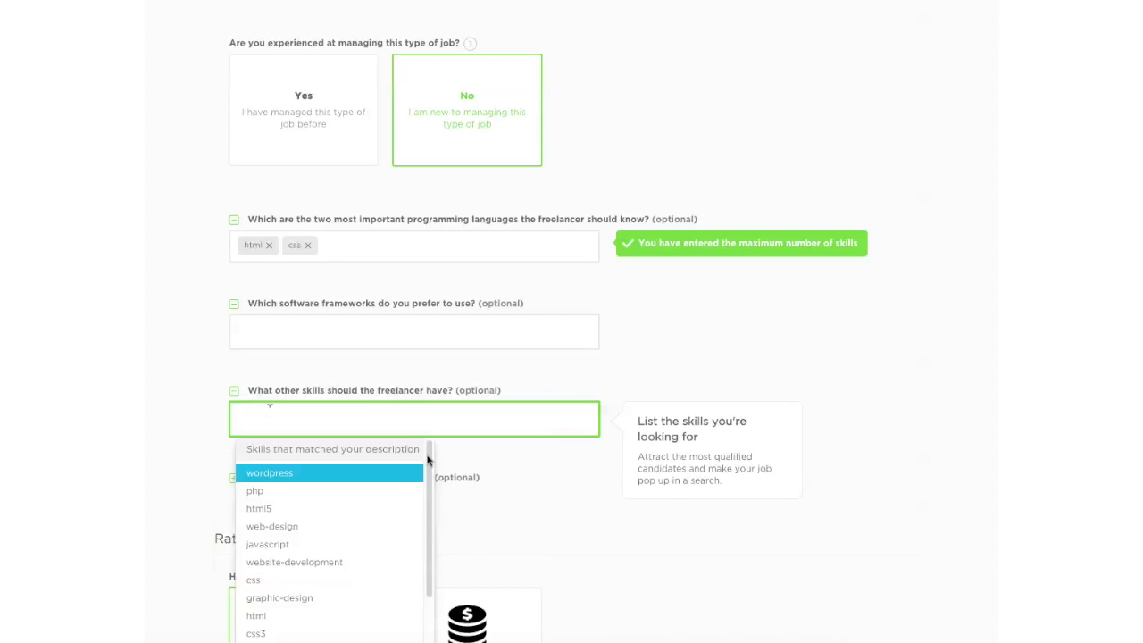
pyautogui.click(396, 474)
pyautogui.scroll(-1, 169, 443)
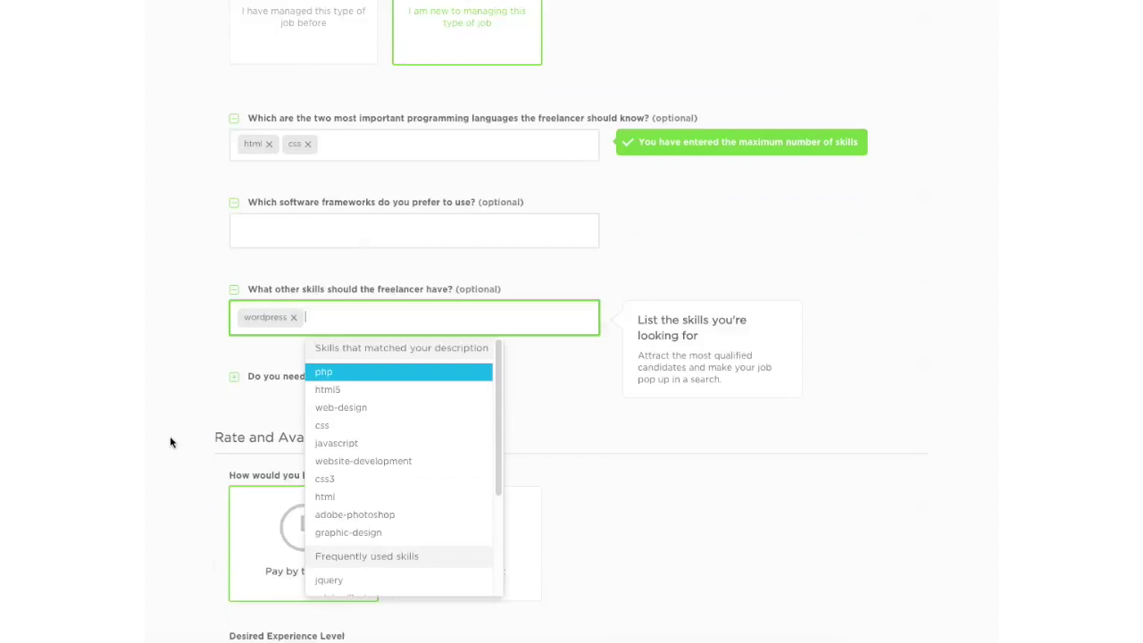
pyautogui.click(191, 387)
pyautogui.click(444, 320)
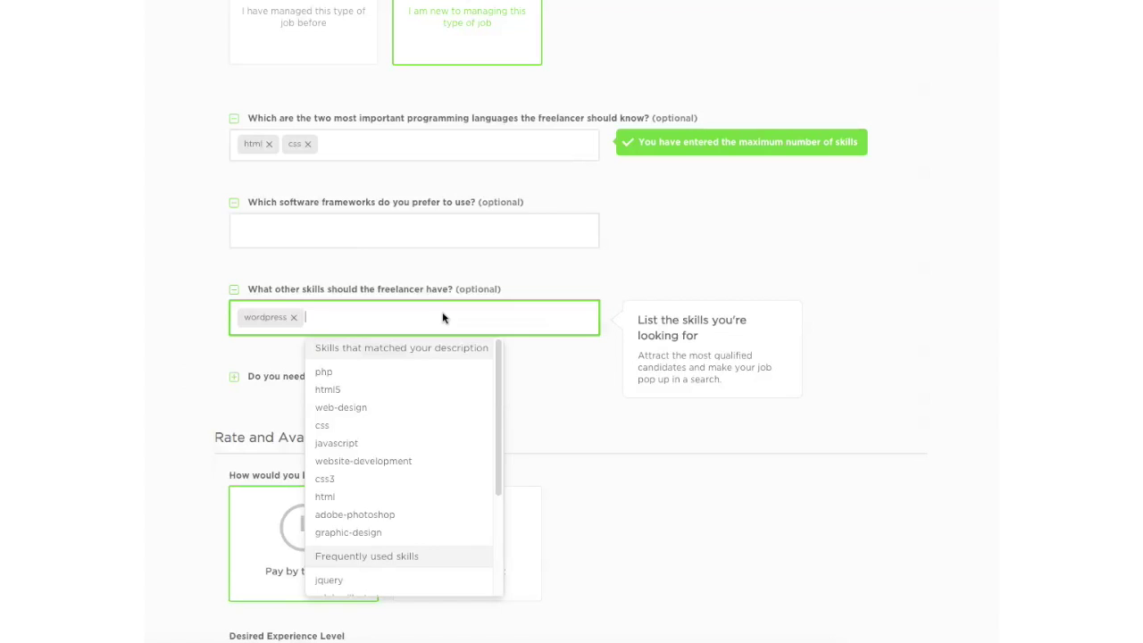
pyautogui.click(348, 534)
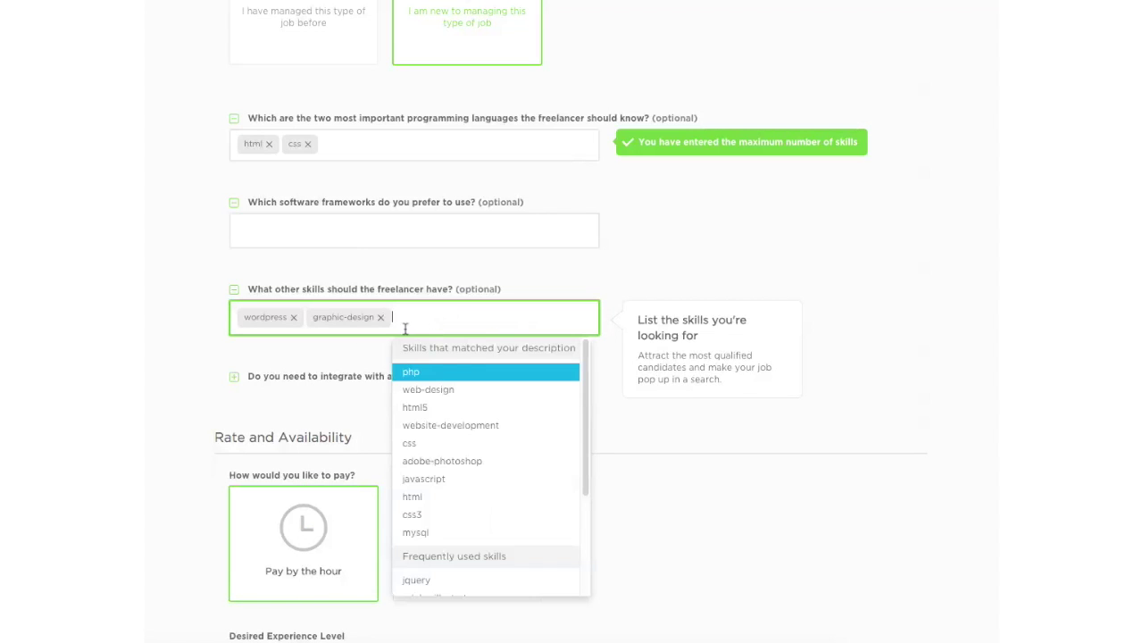
pyautogui.click(459, 398)
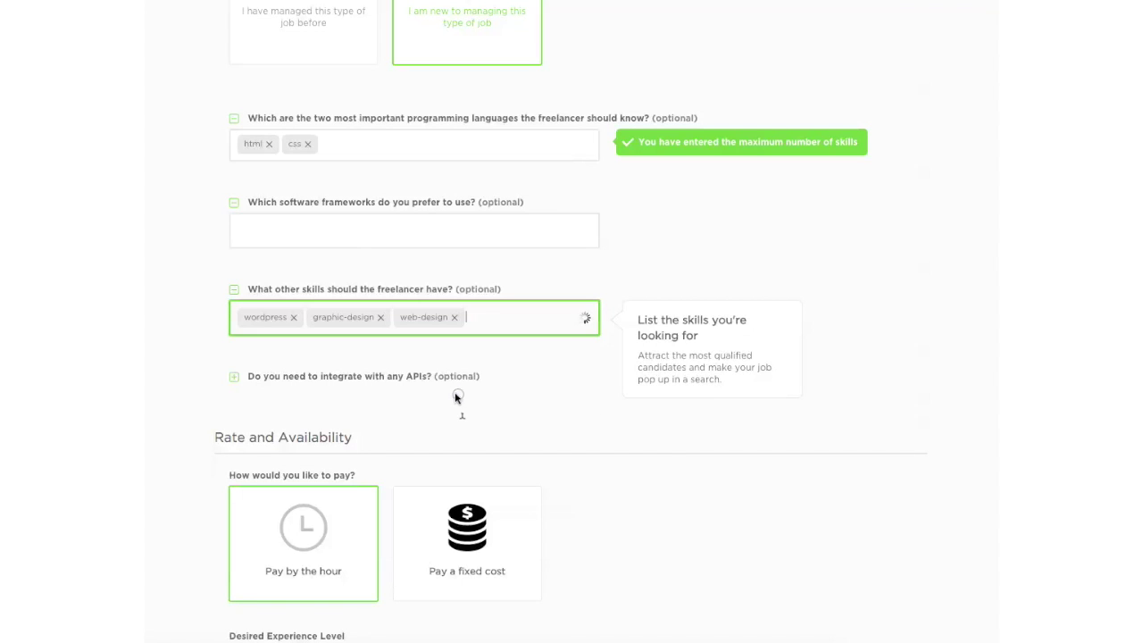
pyautogui.click(195, 386)
# Choose to pay a fixed cost for the job
pyautogui.scroll(-1, 197, 383)
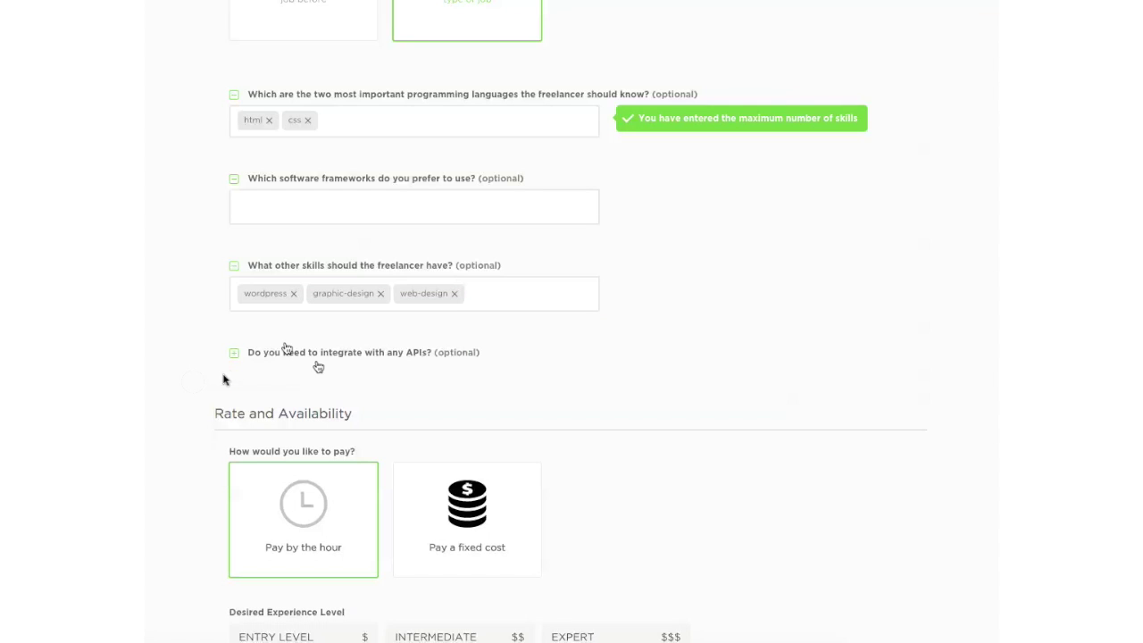
pyautogui.scroll(-1, 231, 361)
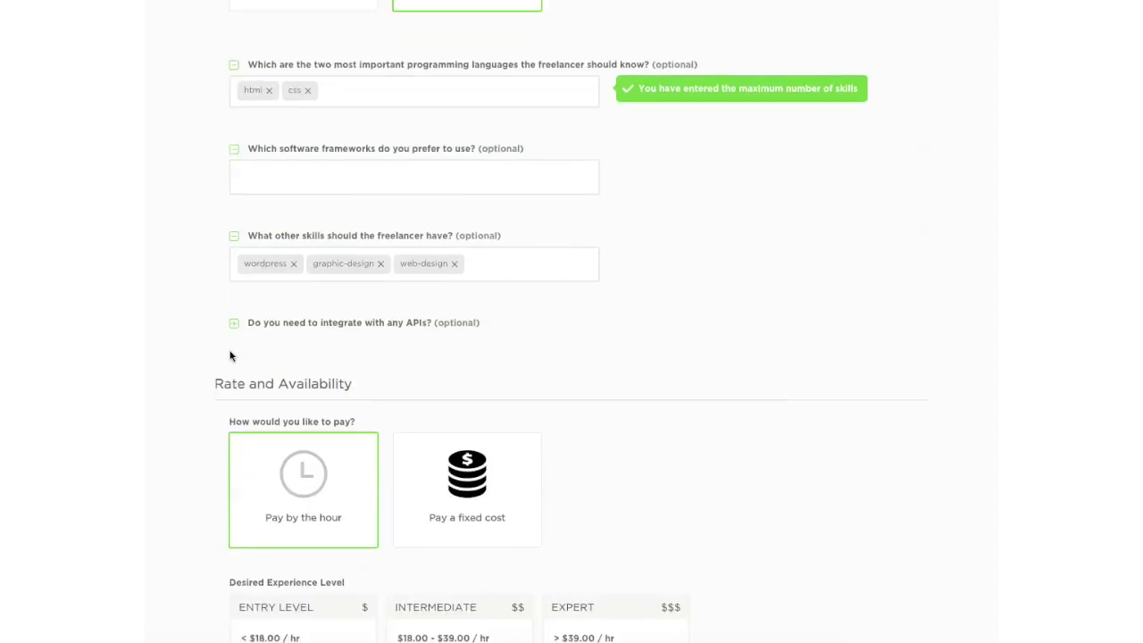
pyautogui.scroll(-1, 223, 438)
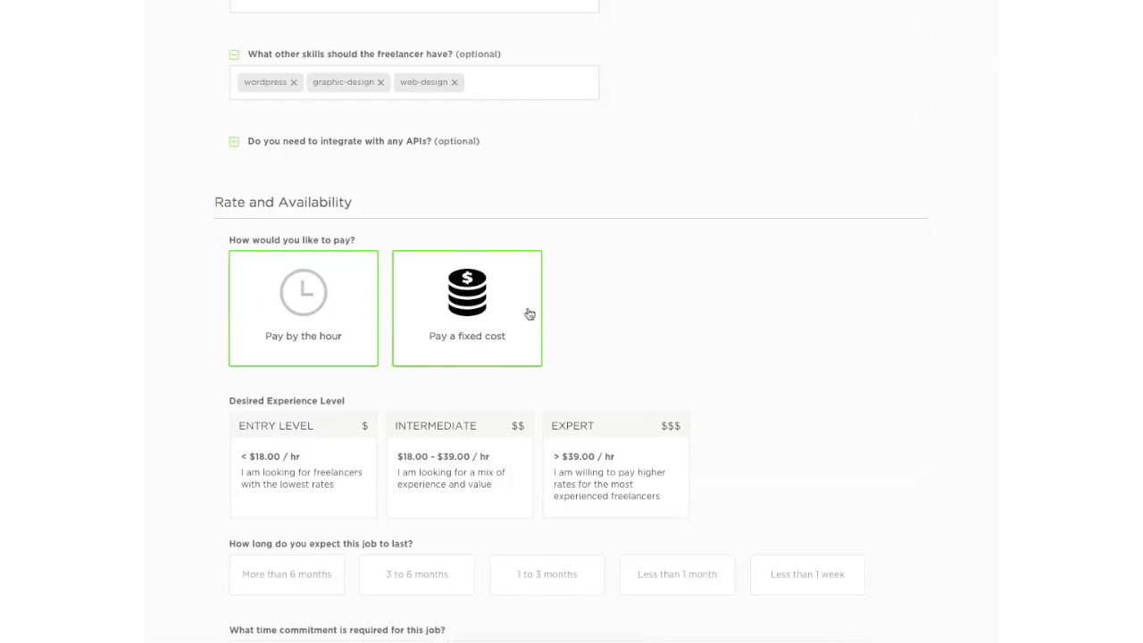
pyautogui.click(510, 334)
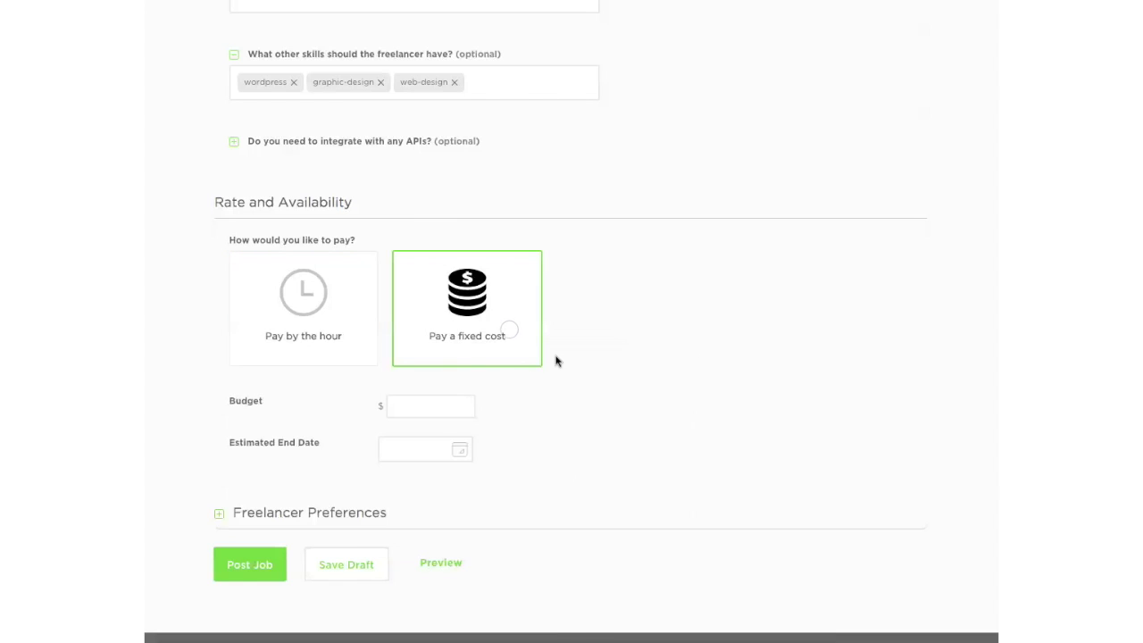
# Set the fixed-cost budget to $200 and the estimated end date to May 29, 2015
pyautogui.scroll(-1, 502, 366)
pyautogui.click(443, 373)
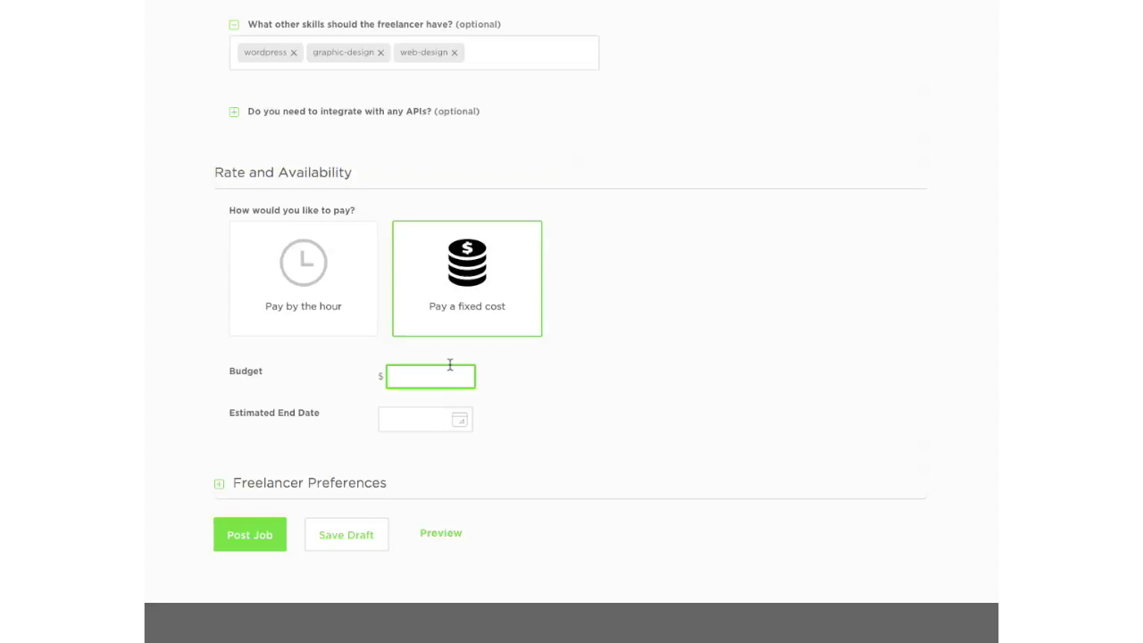
pyautogui.write('200')
pyautogui.click(431, 427)
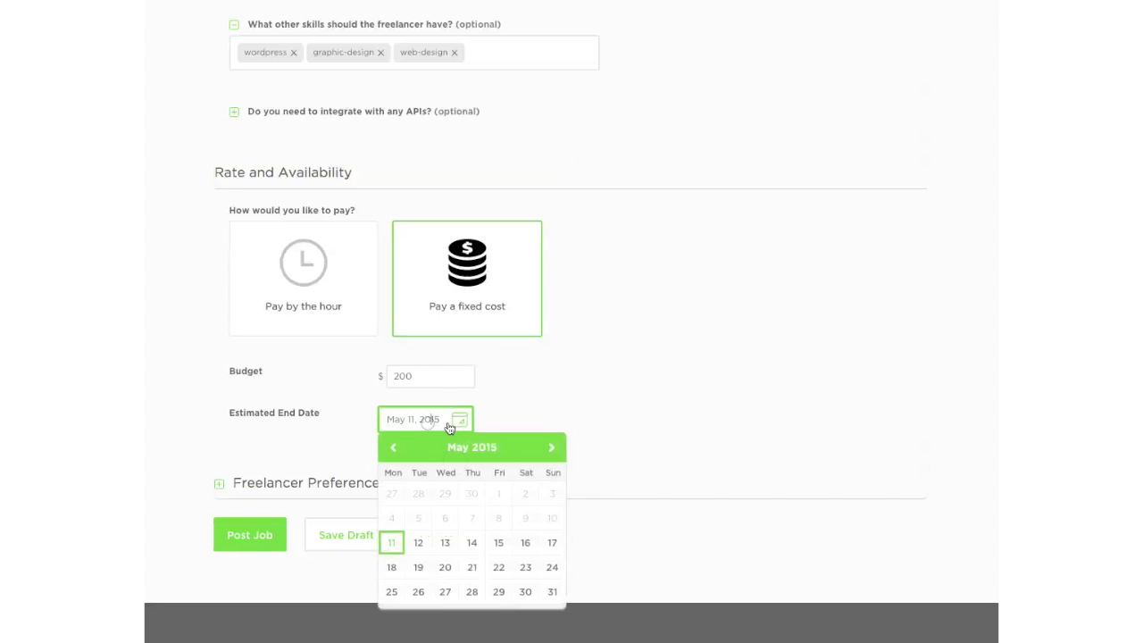
pyautogui.click(498, 593)
pyautogui.click(560, 421)
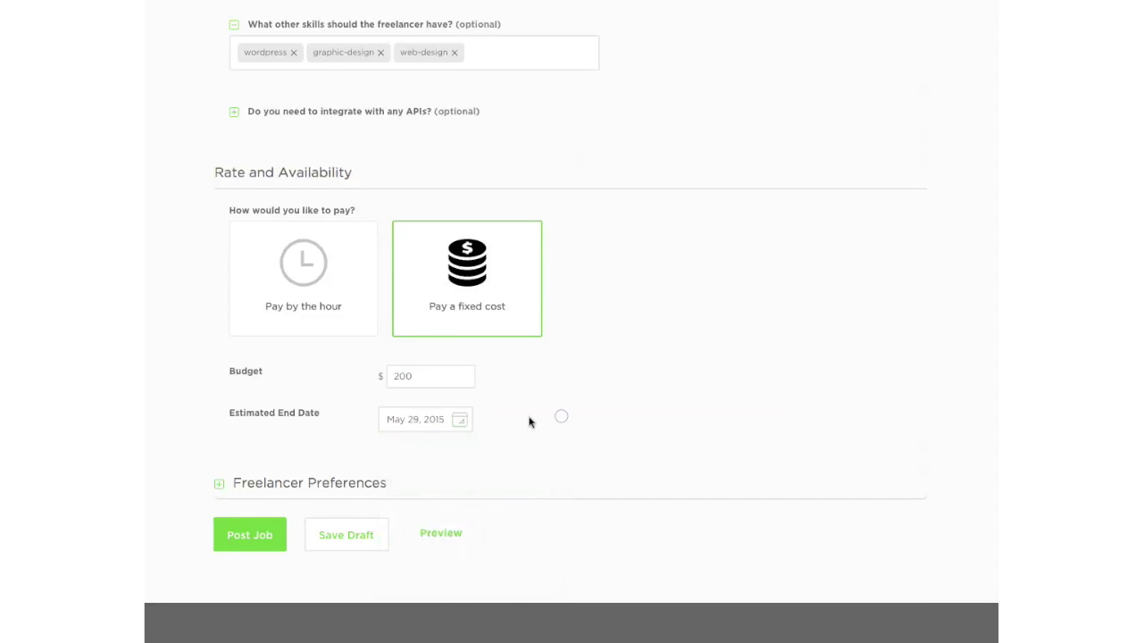
# Expand the Freelancer Preferences and select that anyone can find and apply to this job
pyautogui.scroll(-1, 523, 415)
pyautogui.click(362, 424)
pyautogui.scroll(-3, 357, 415)
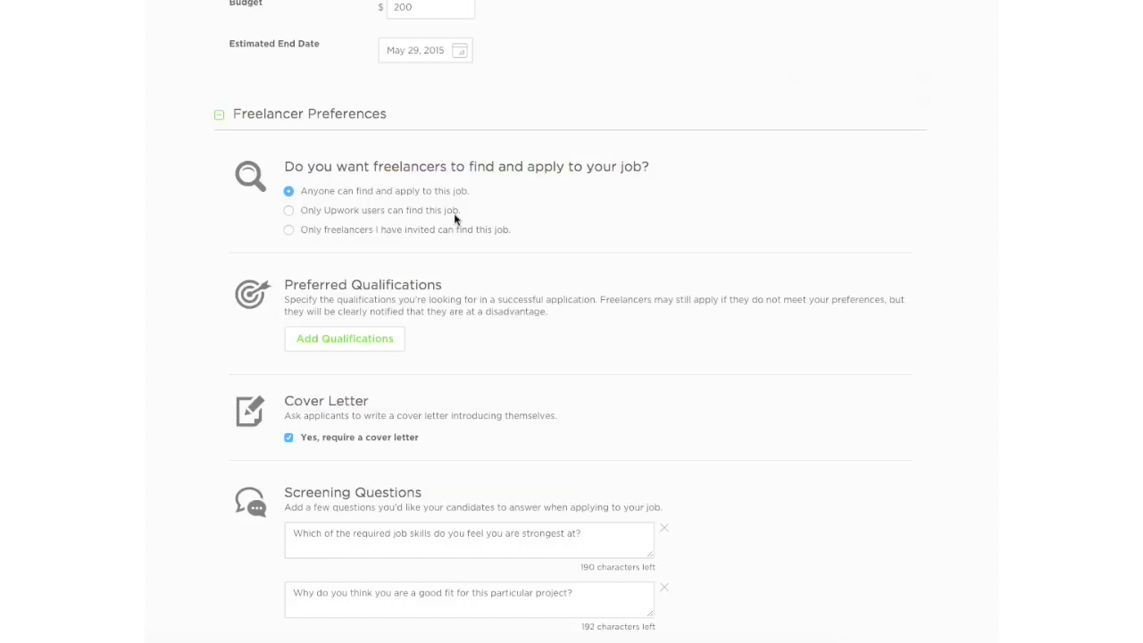
pyautogui.click(314, 229)
pyautogui.click(329, 191)
pyautogui.scroll(-1, 298, 255)
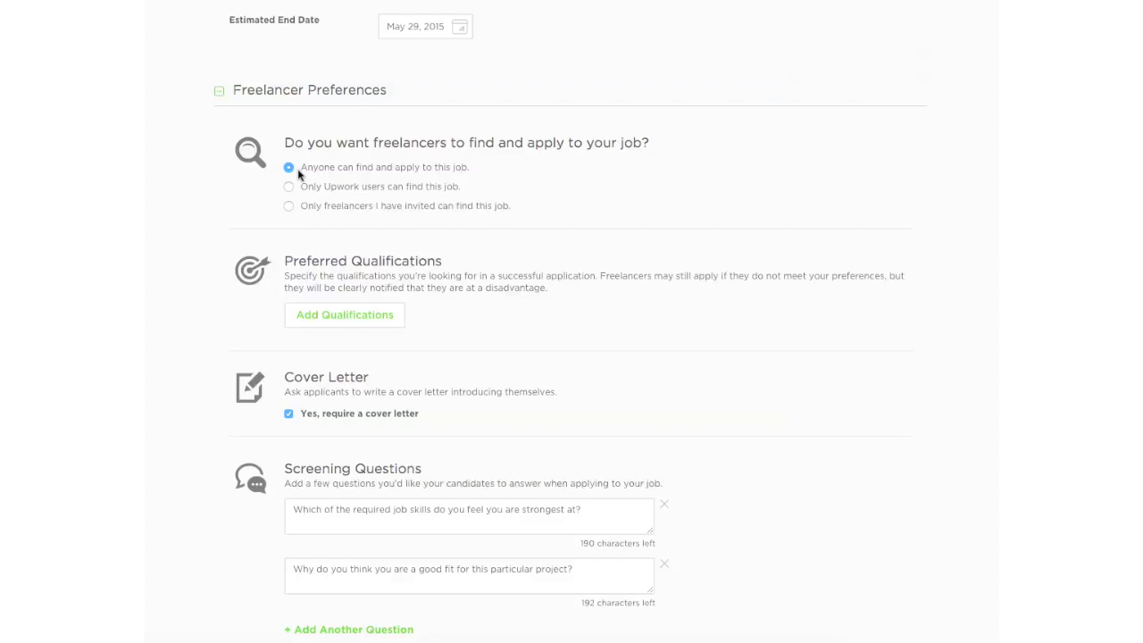
# Examine the options under Preferred Qualifications, and hide them without setting any
pyautogui.scroll(-1, 298, 175)
pyautogui.scroll(-1, 298, 175)
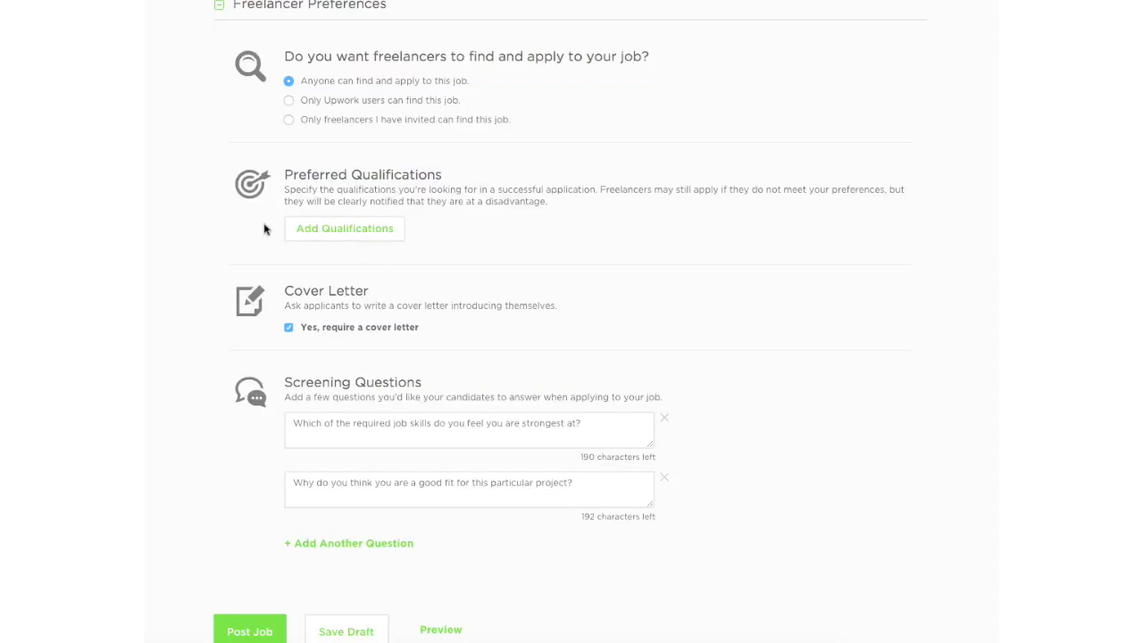
pyautogui.click(300, 234)
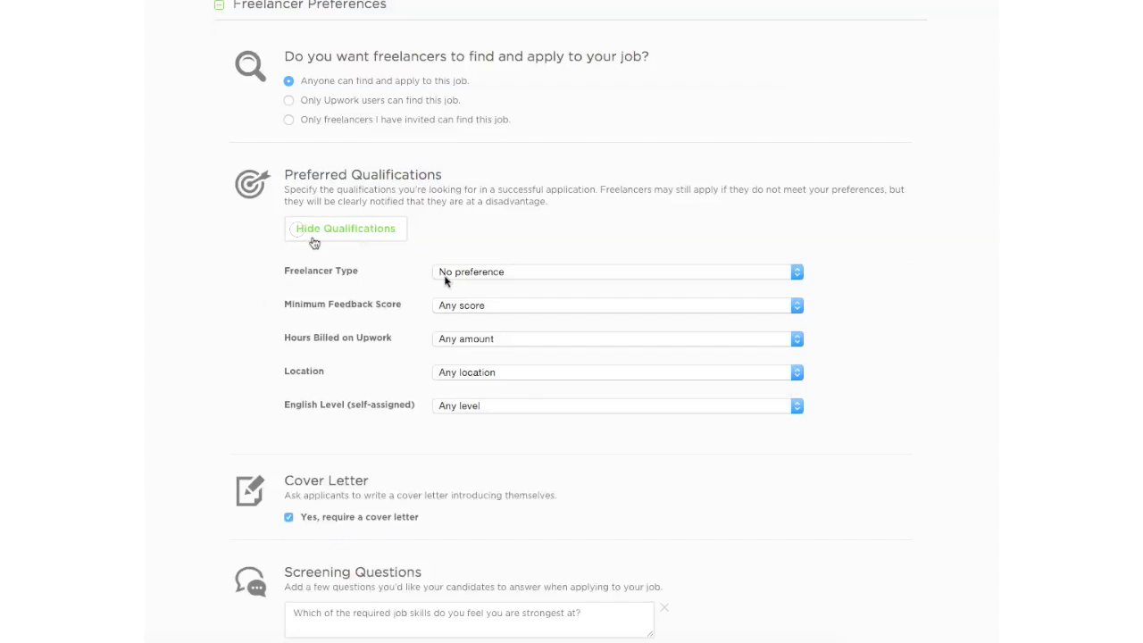
pyautogui.scroll(-1, 409, 295)
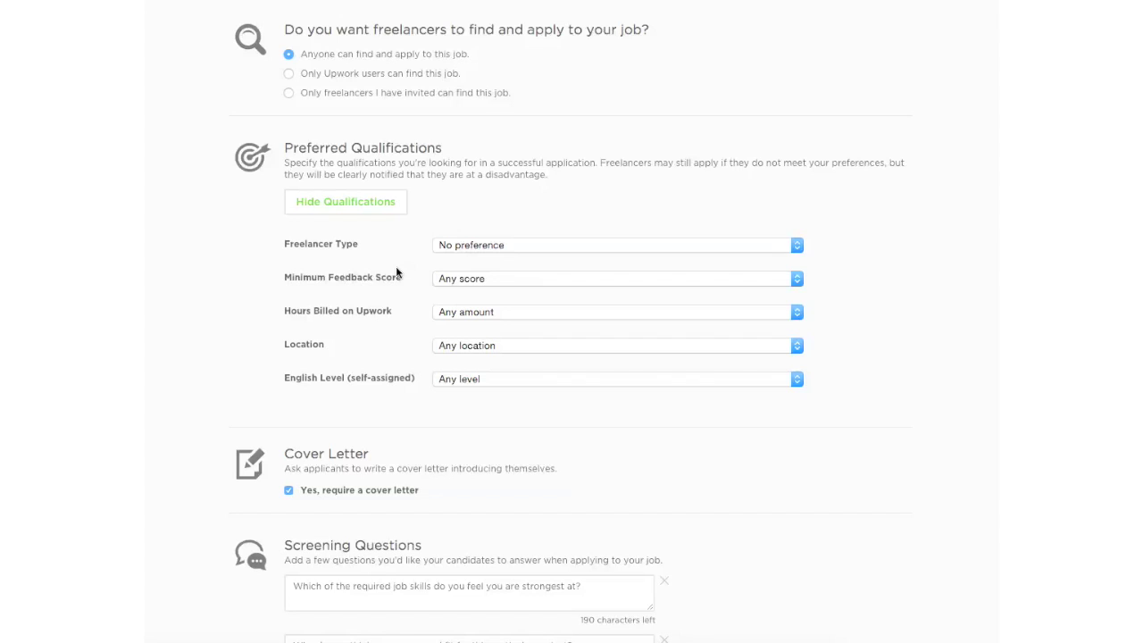
pyautogui.click(353, 204)
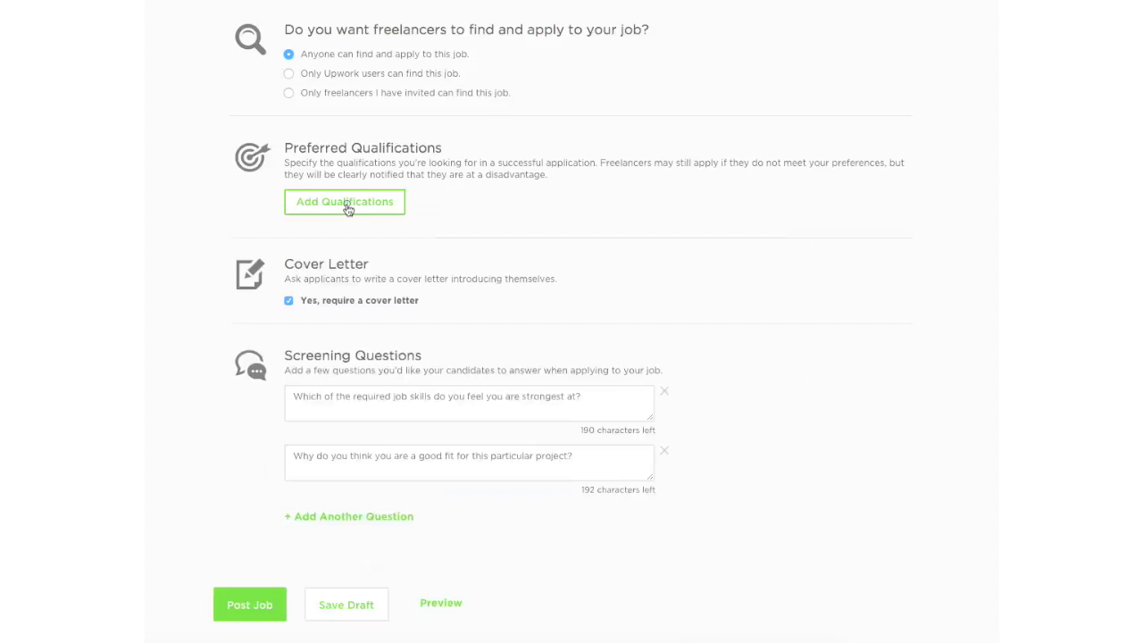
# Review the two screening questions on strongest job skills and fit for the project
pyautogui.scroll(-3, 323, 220)
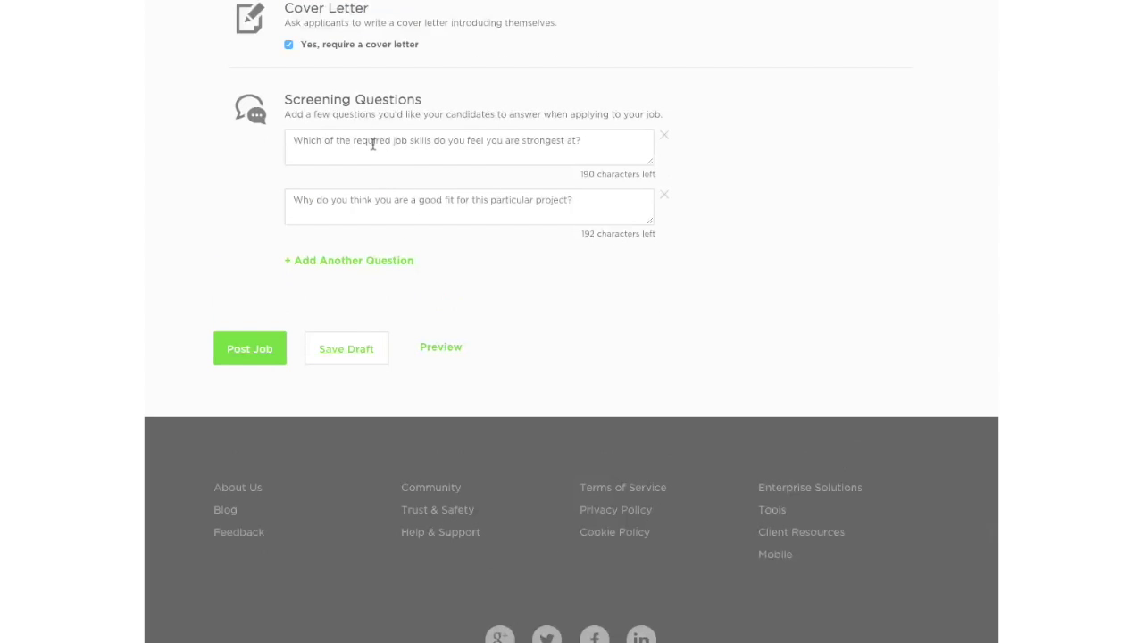
pyautogui.click(372, 145)
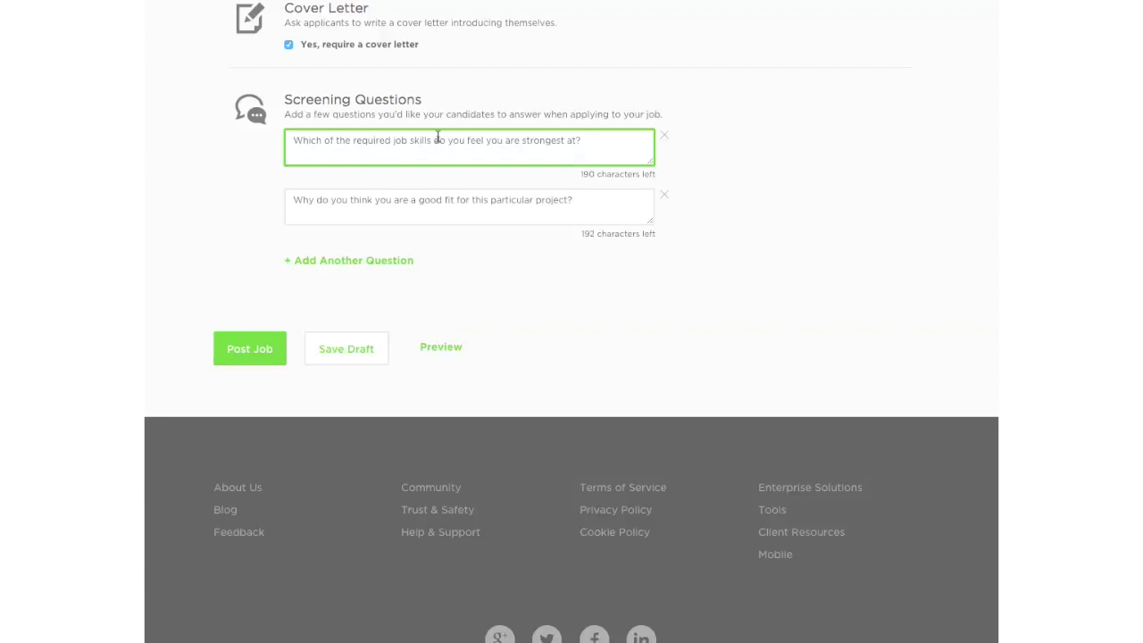
pyautogui.click(407, 198)
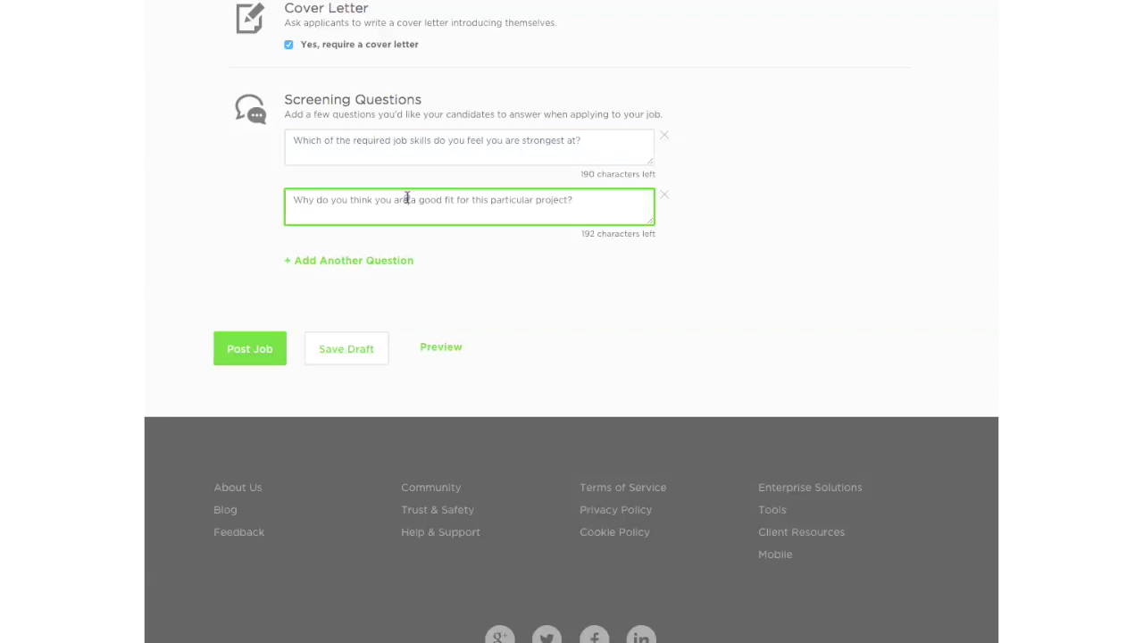